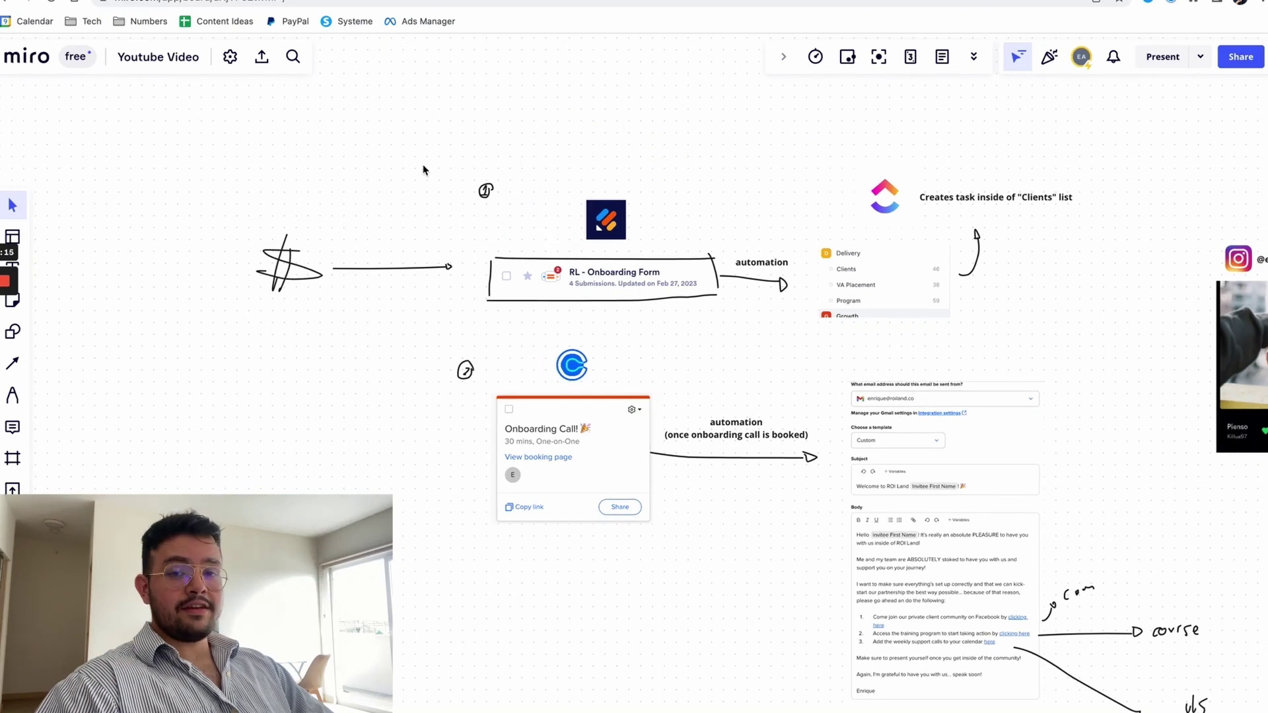
# - Pan the board and select the Calendly and ClickUp logo images
pyautogui.moveTo(737, 177); pyautogui.dragTo(542, 149)
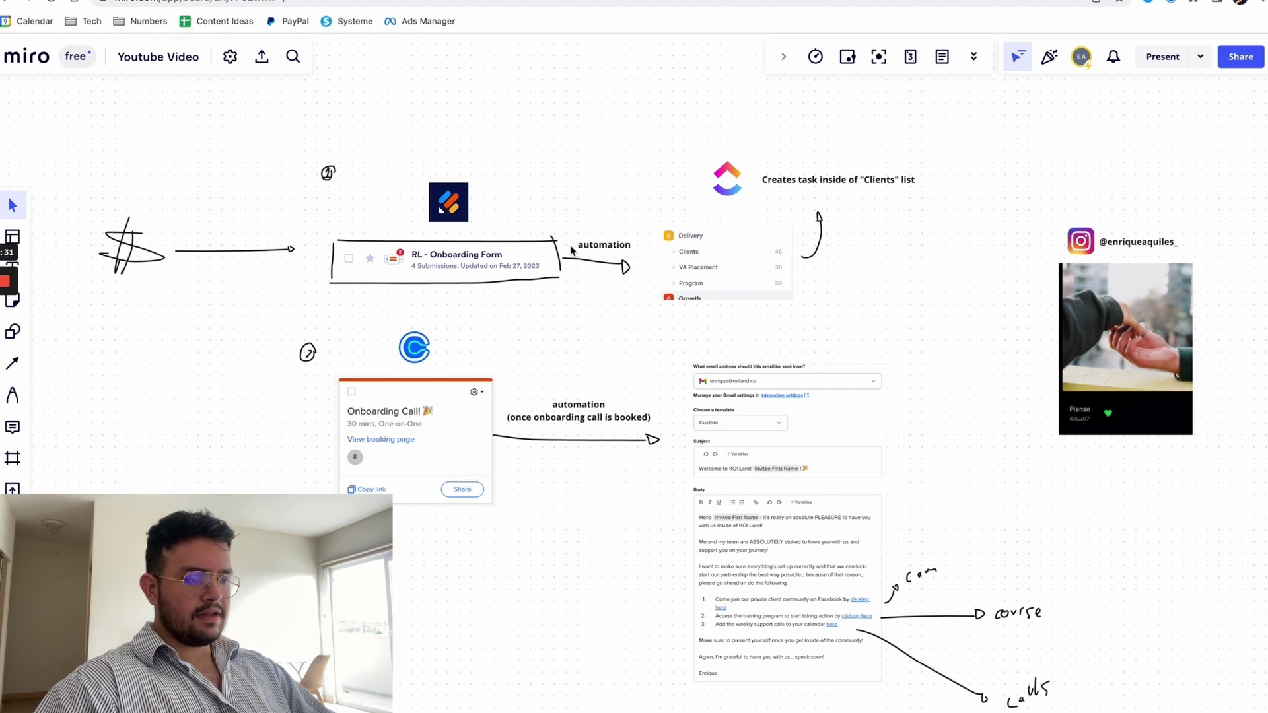
pyautogui.click(416, 356)
pyautogui.click(734, 179)
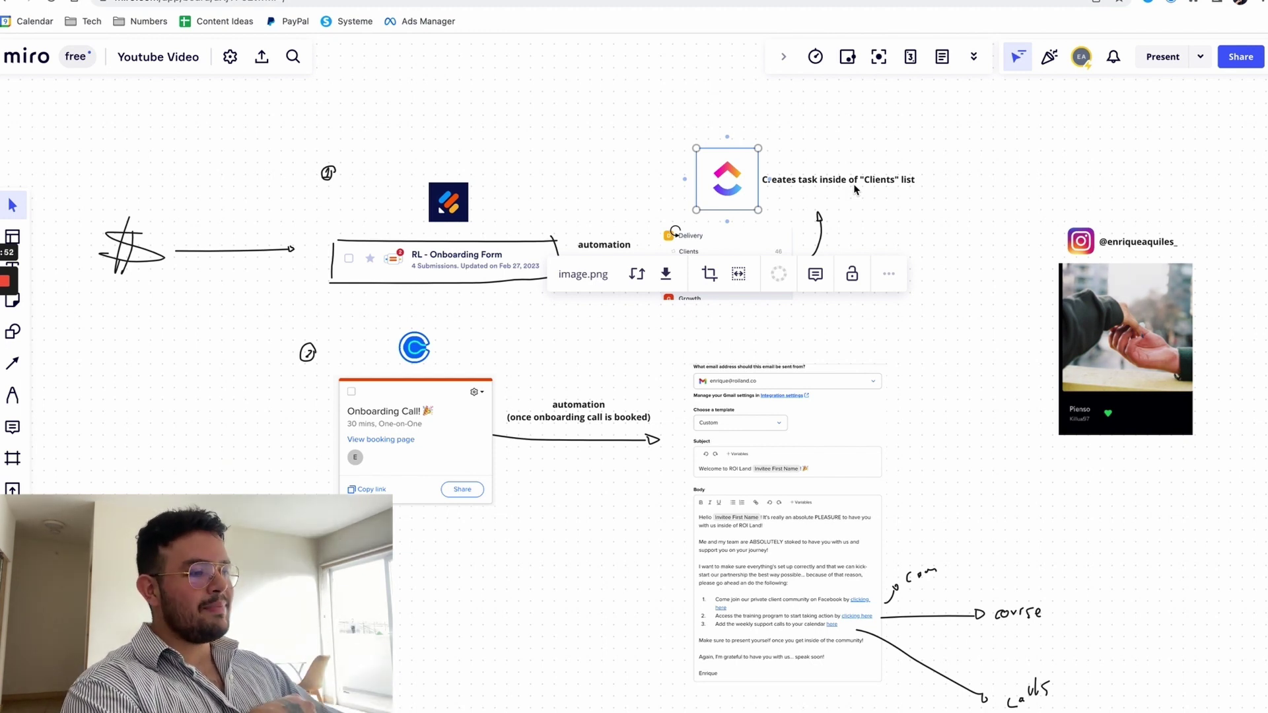
pyautogui.click(843, 135)
pyautogui.hscroll(-3, 949, 116)
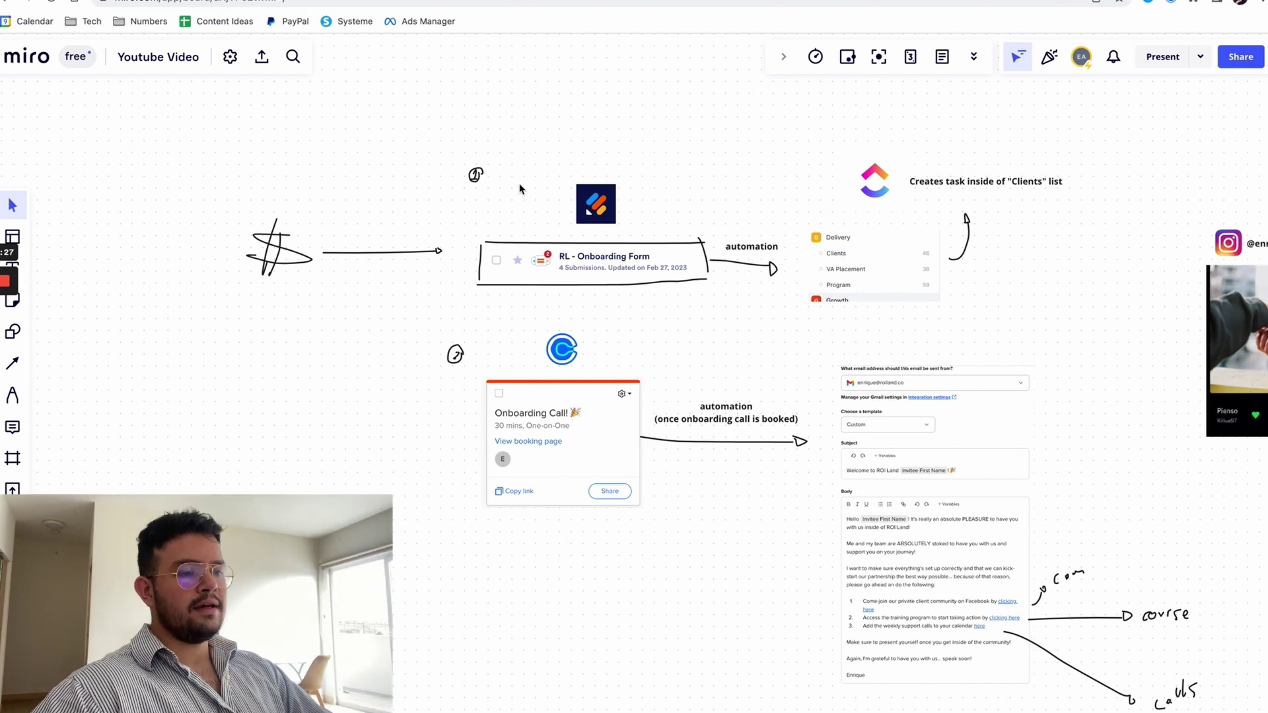
# - Switch to a dark-blue pen and draw a box around the dollar sketch
pyautogui.click(12, 395)
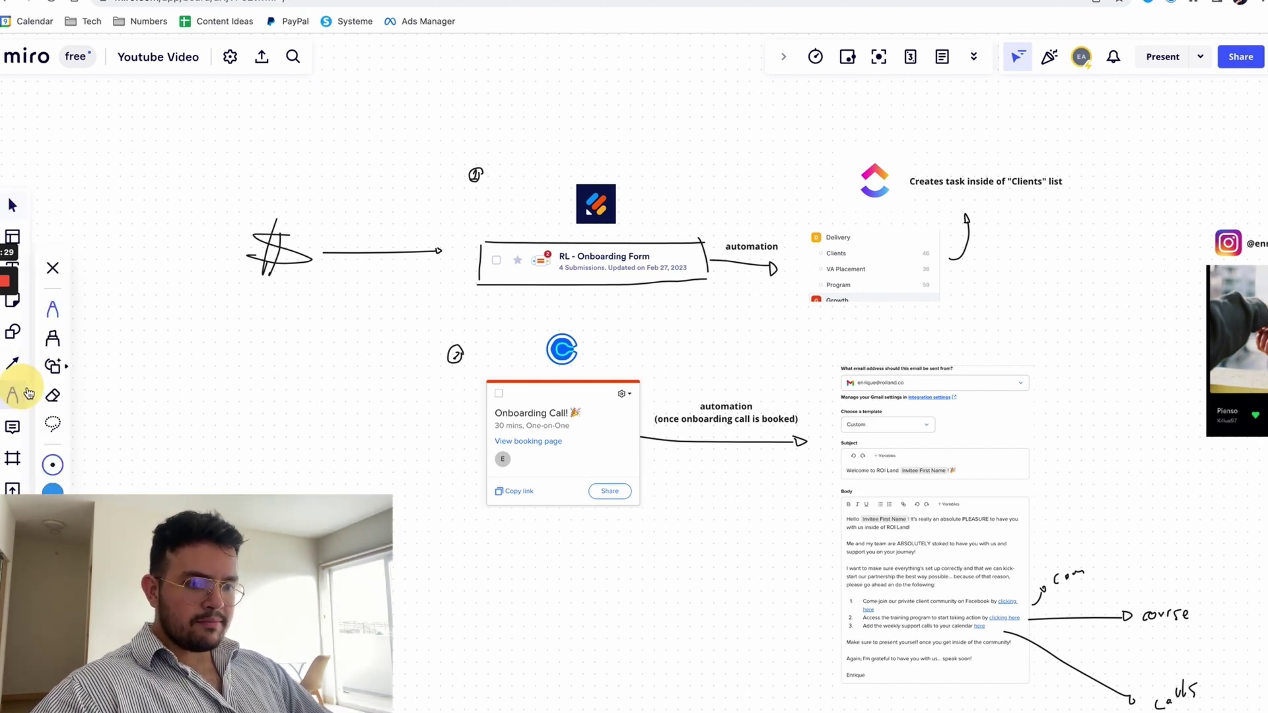
pyautogui.click(53, 464)
pyautogui.click(156, 466)
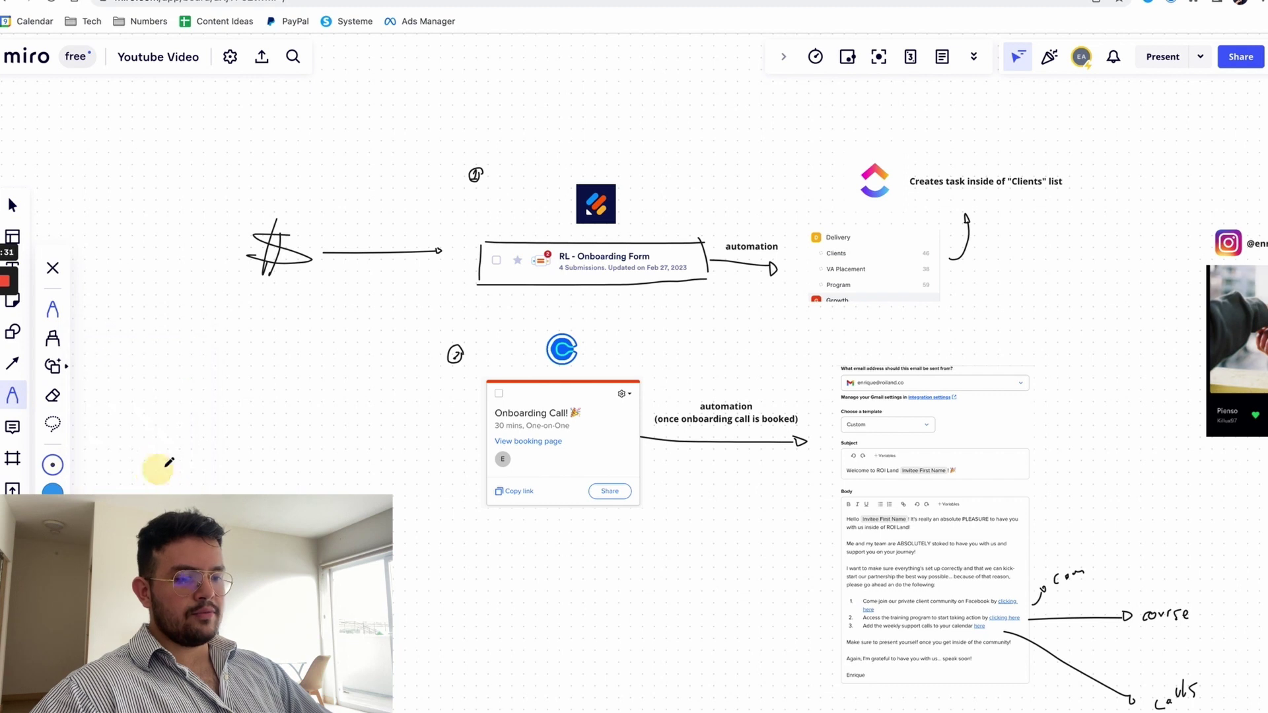
pyautogui.moveTo(244, 220)
pyautogui.mouseDown()
pyautogui.moveTo(245, 273)
pyautogui.moveTo(300, 277)
pyautogui.moveTo(317, 218)
pyautogui.moveTo(262, 213)
pyautogui.mouseUp()
# - Draw dark-blue arrows pointing into the Jotform and Calendly logos
pyautogui.scroll(2, 384, 180)
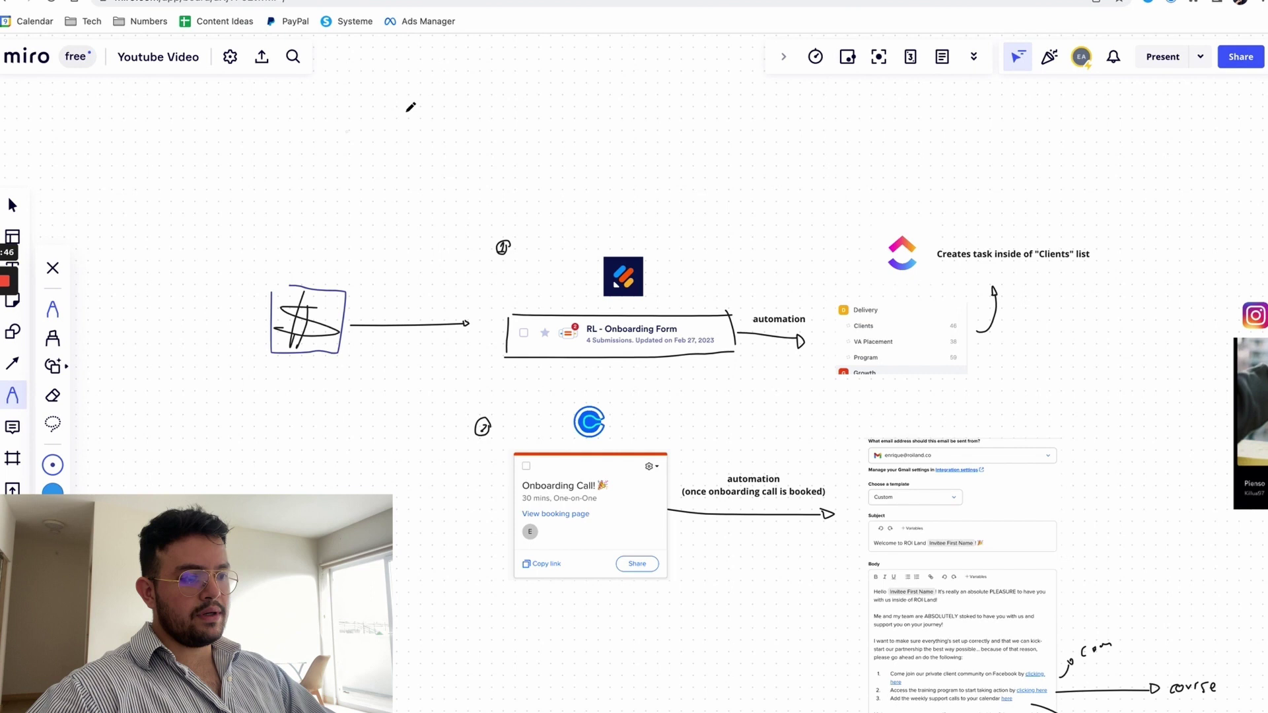
pyautogui.scroll(1, 635, 217)
pyautogui.moveTo(626, 214); pyautogui.dragTo(628, 254)
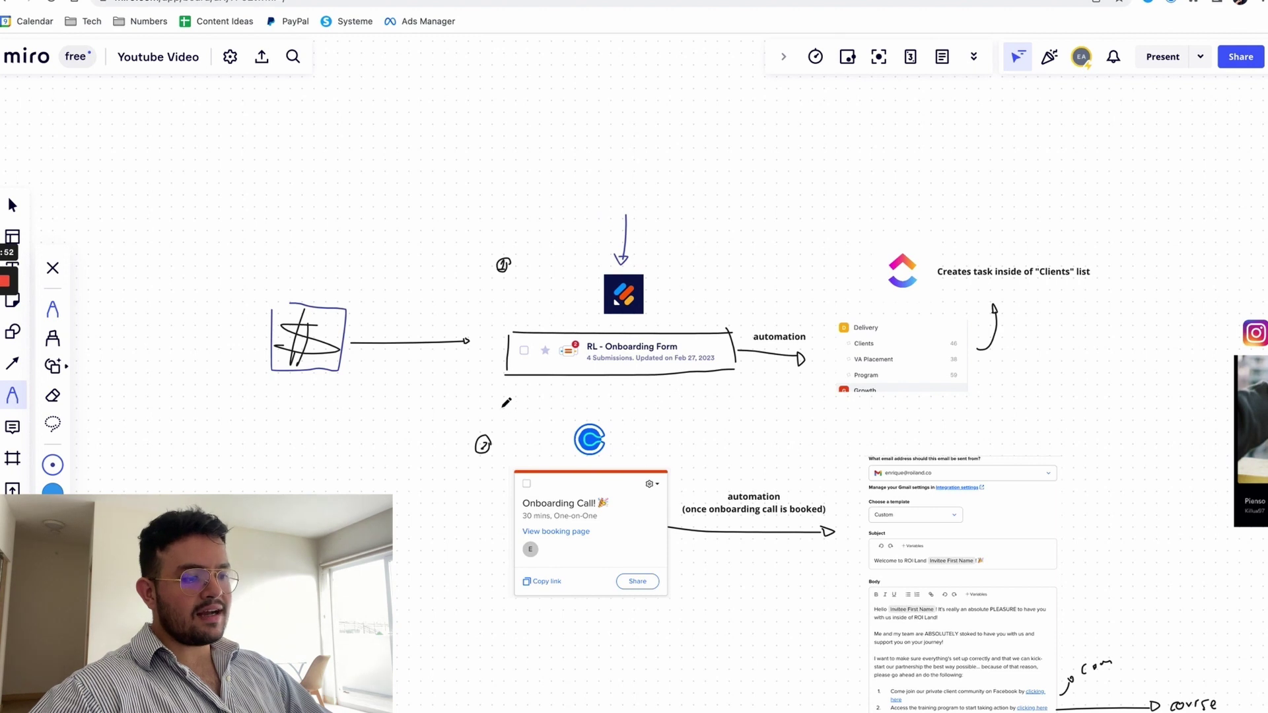
pyautogui.moveTo(506, 402)
pyautogui.mouseDown()
pyautogui.moveTo(545, 431)
pyautogui.moveTo(533, 421)
pyautogui.mouseUp()
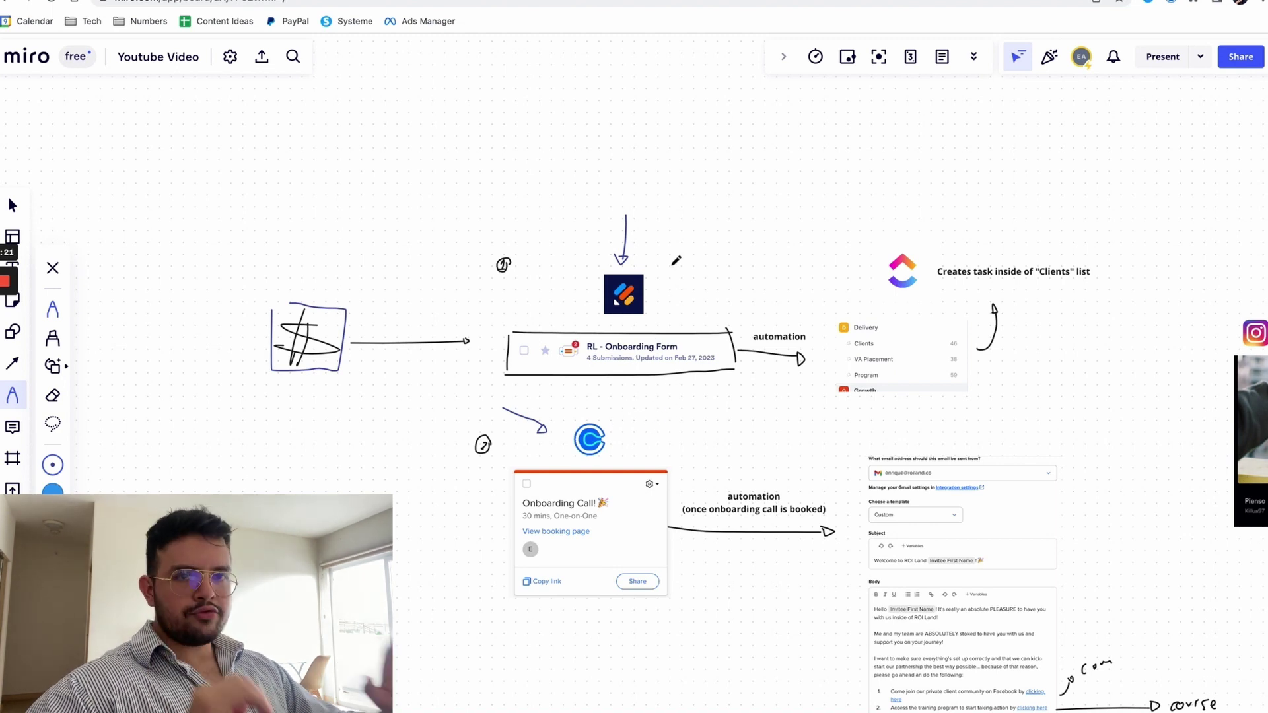
pyautogui.scroll(5, 673, 262)
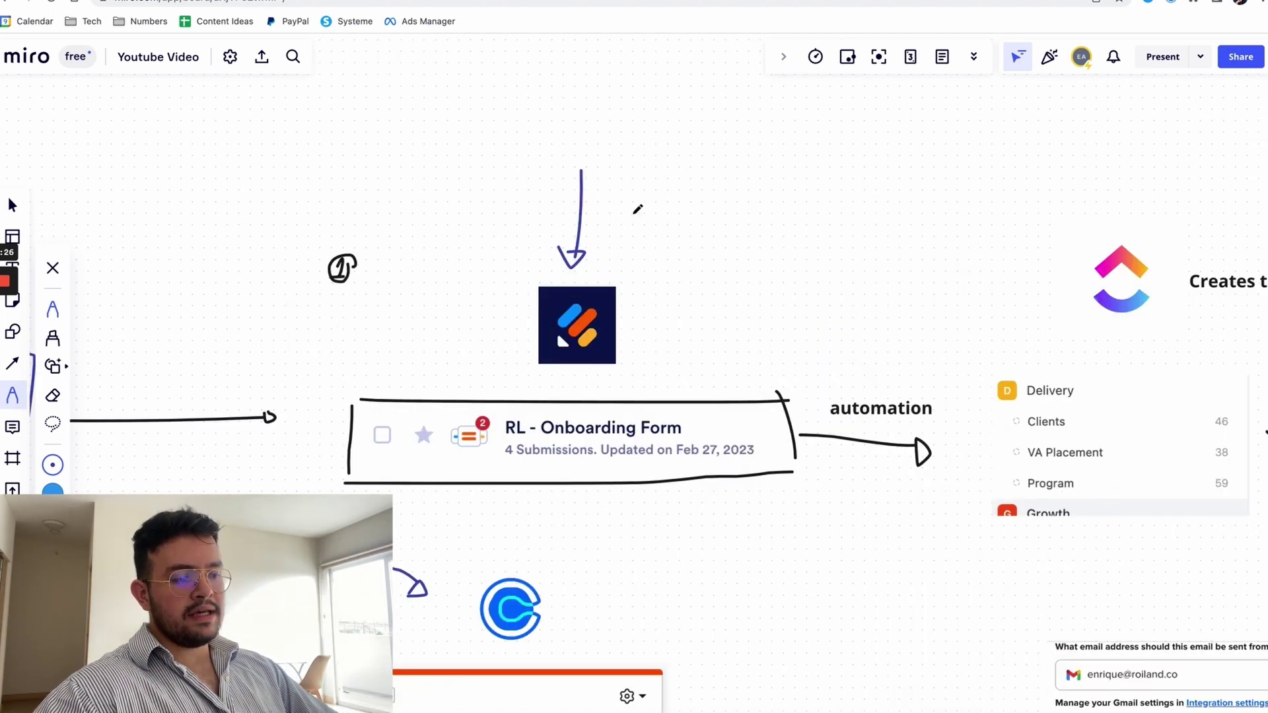
pyautogui.scroll(1, 638, 209)
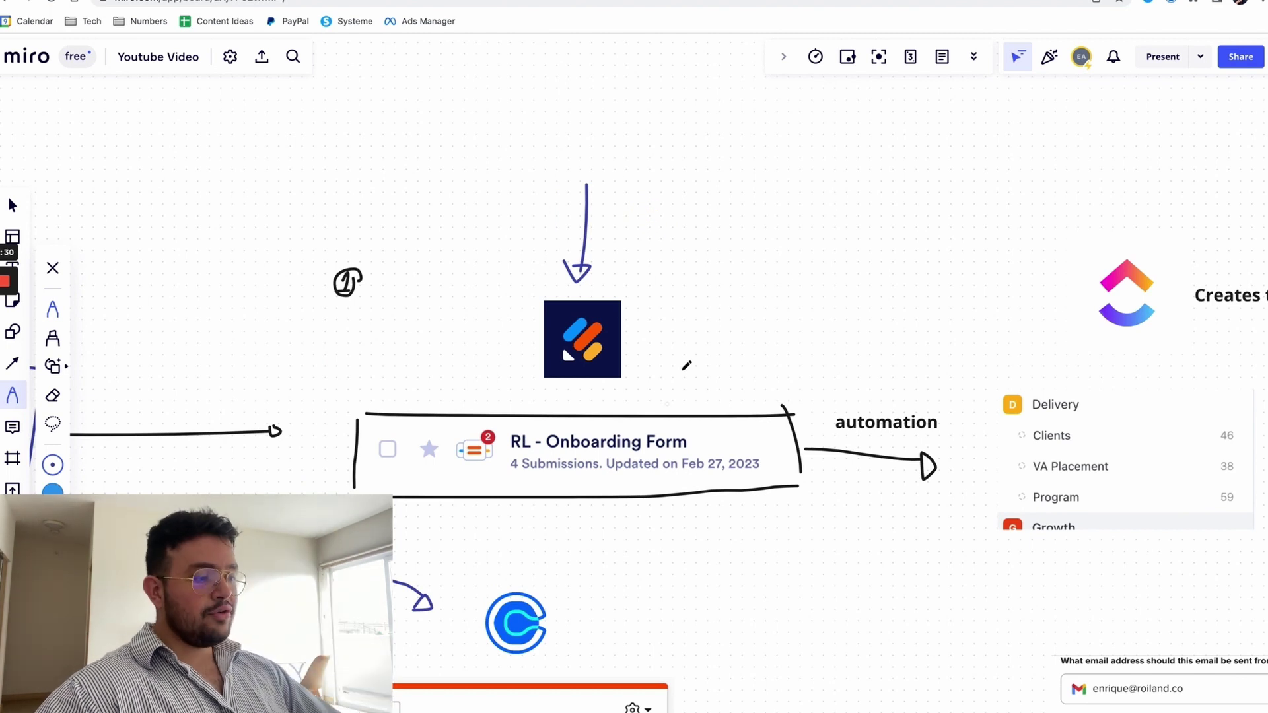
pyautogui.moveTo(687, 366); pyautogui.dragTo(482, 331)
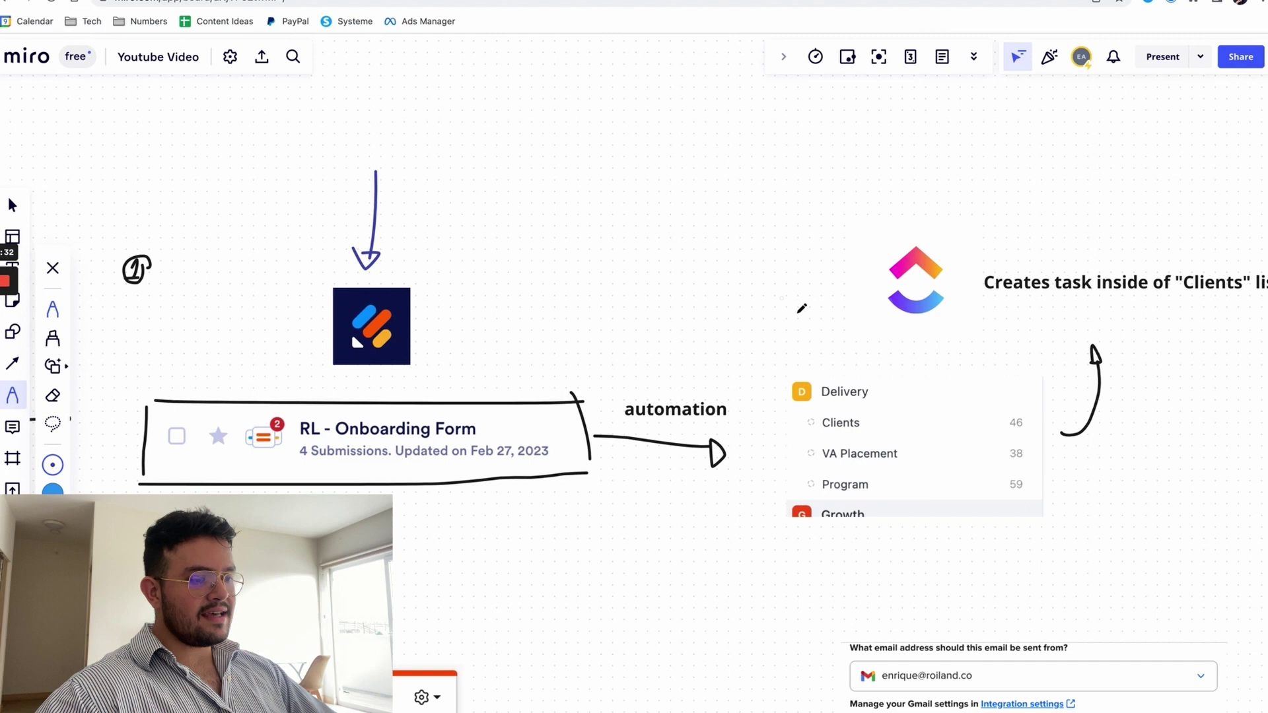
# - Confirm the onboarding form's ClickUp integration is active in Jotform, then return to Miro
pyautogui.click(642, 1)
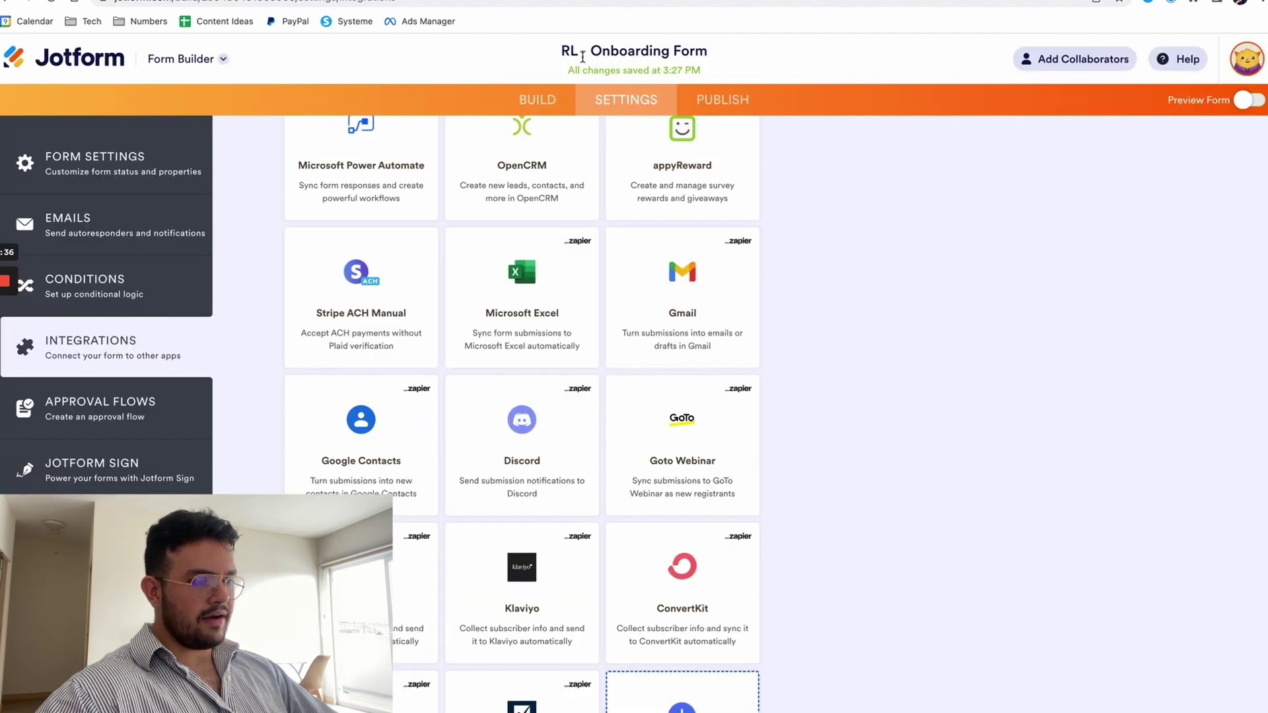
pyautogui.moveTo(610, 51); pyautogui.dragTo(731, 59)
pyautogui.click(101, 339)
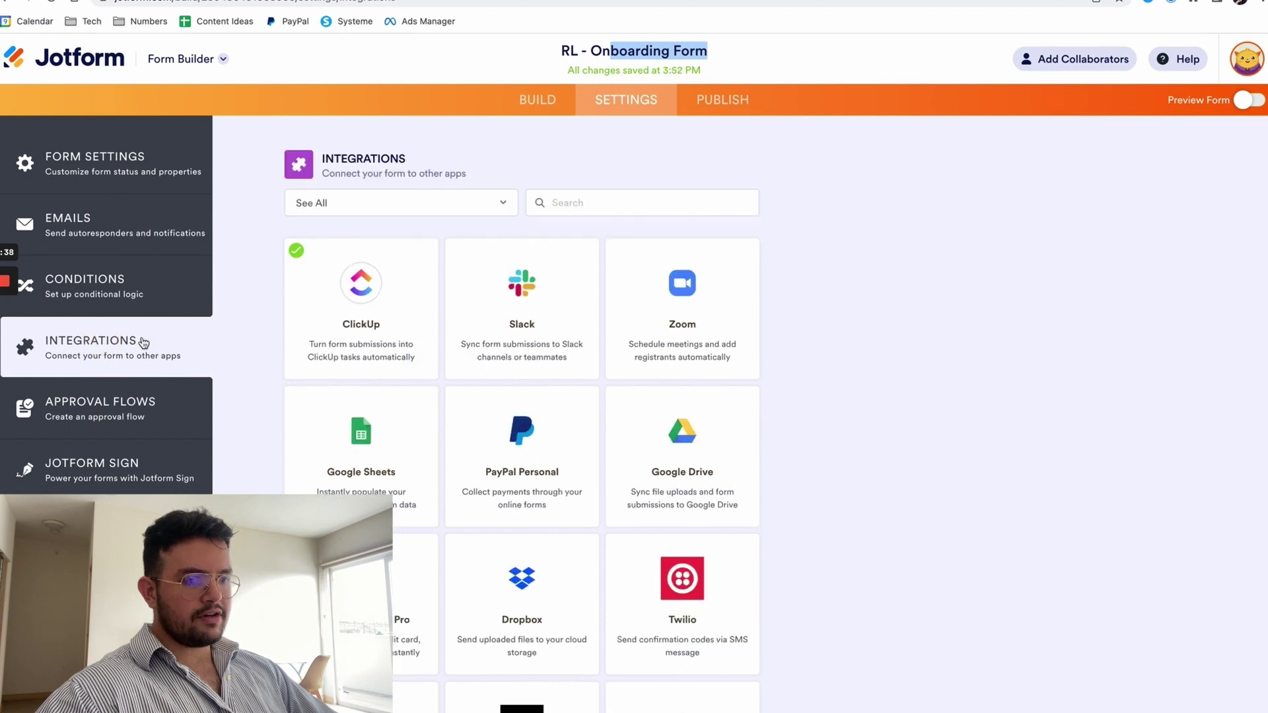
pyautogui.click(327, 304)
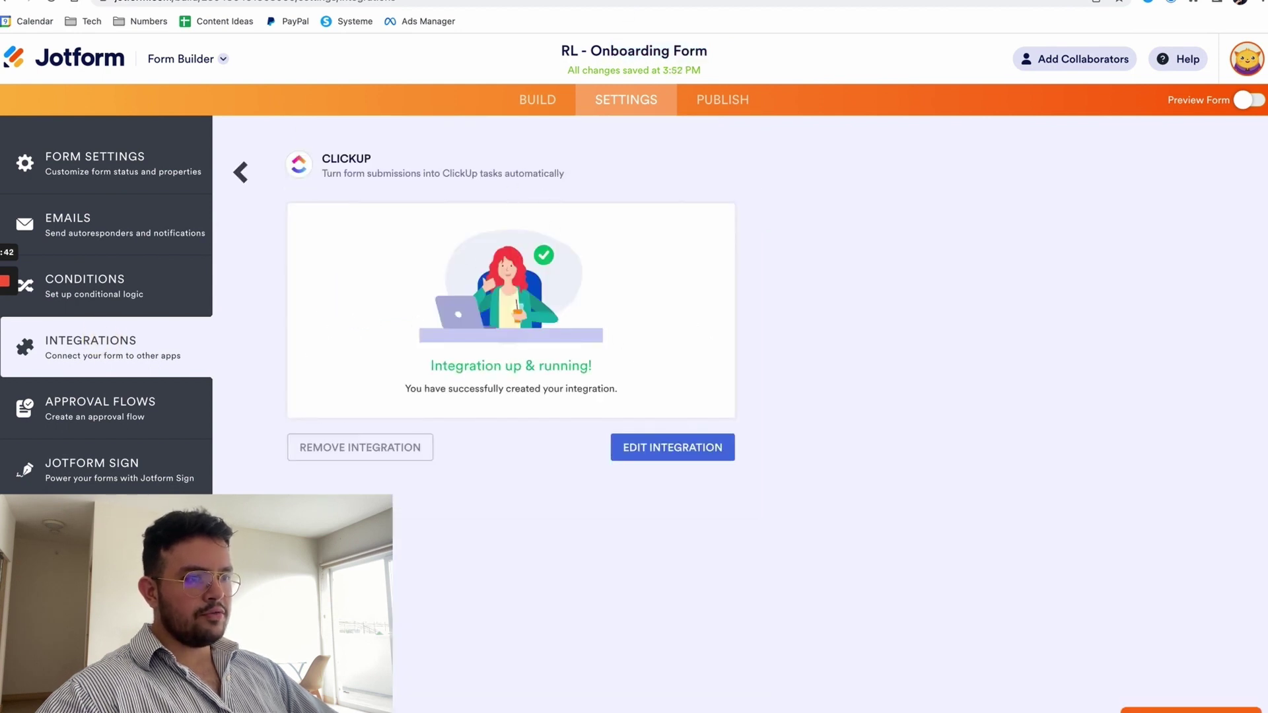
pyautogui.hotkey('ctrl', 'Tab')
pyautogui.hscroll(3, 517, 267)
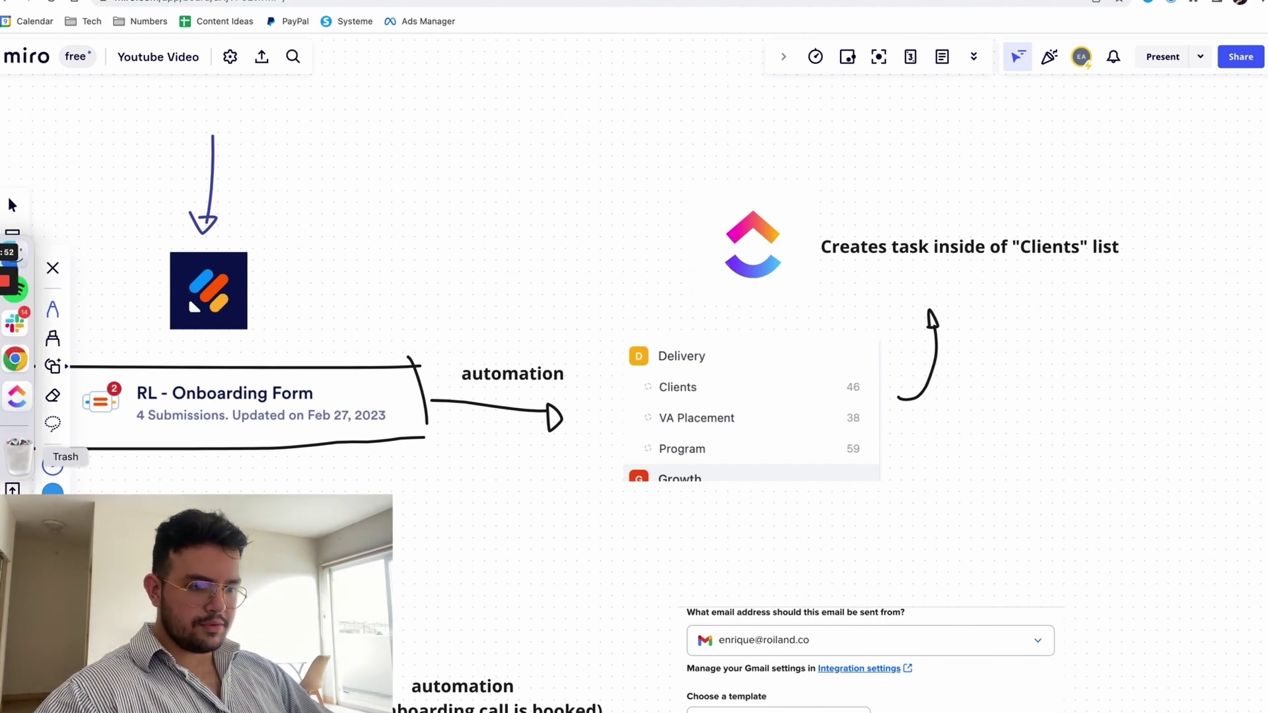
pyautogui.click(21, 423)
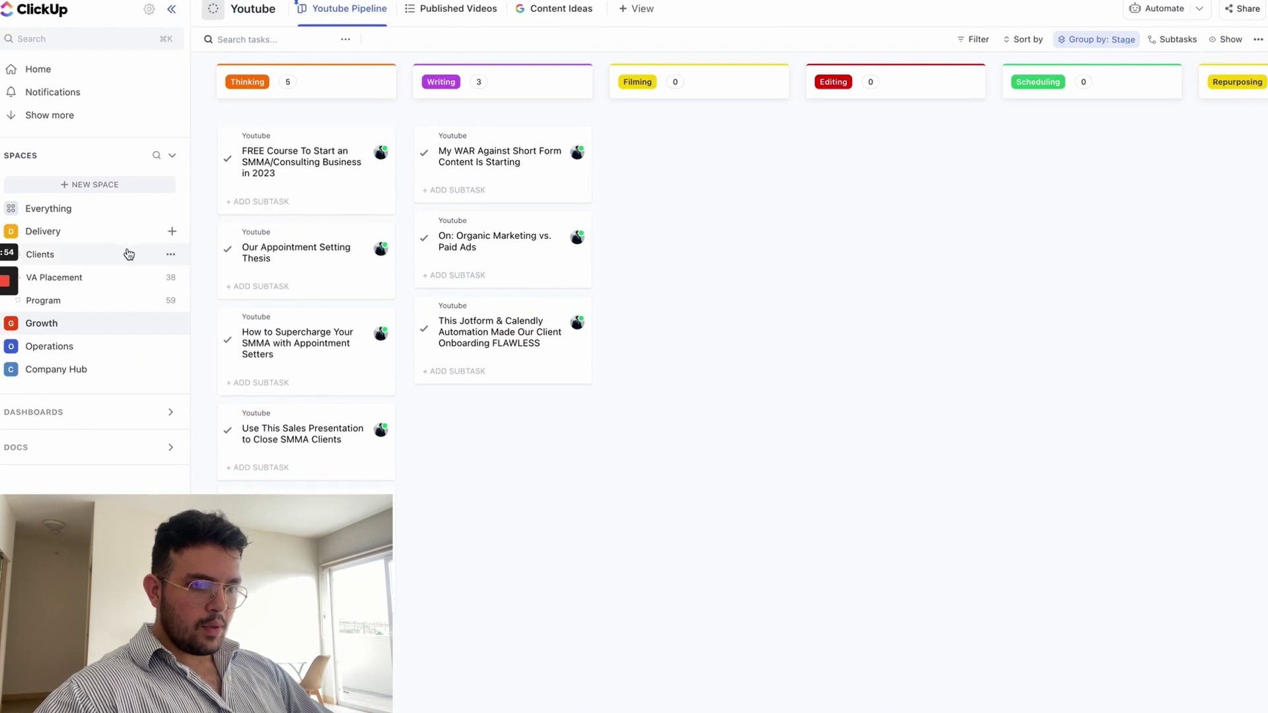
pyautogui.click(114, 233)
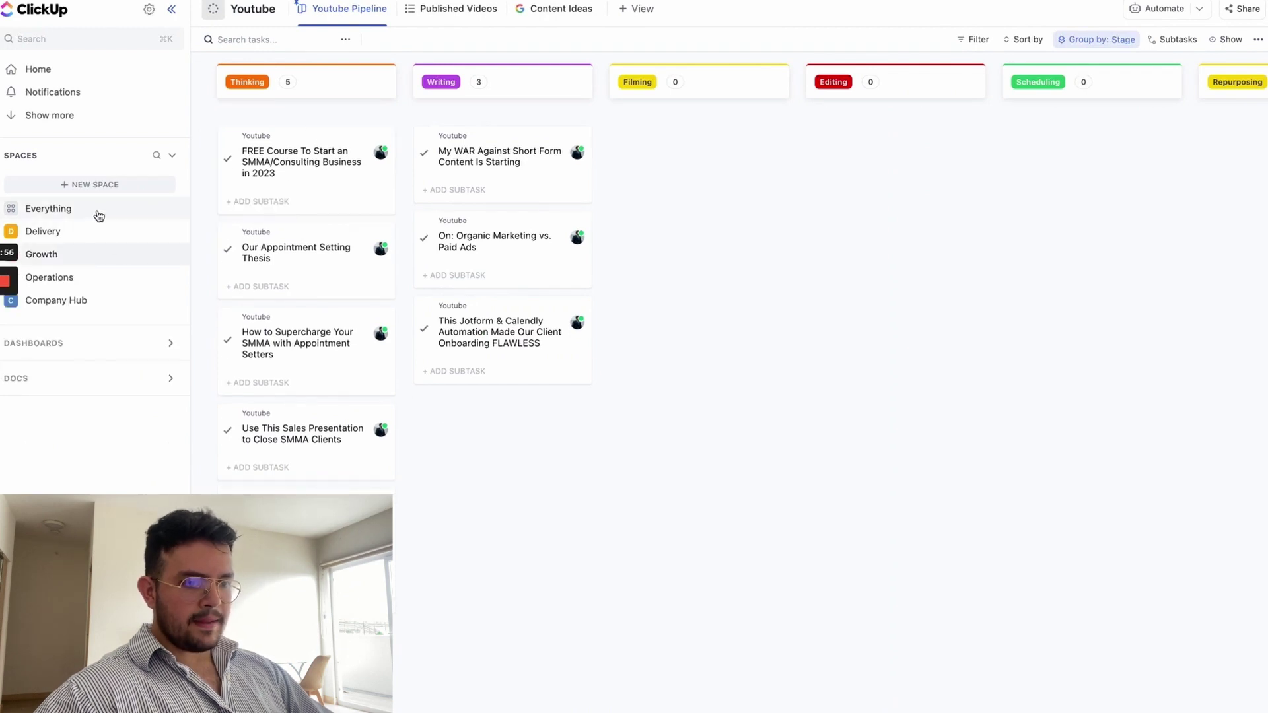
pyautogui.click(98, 232)
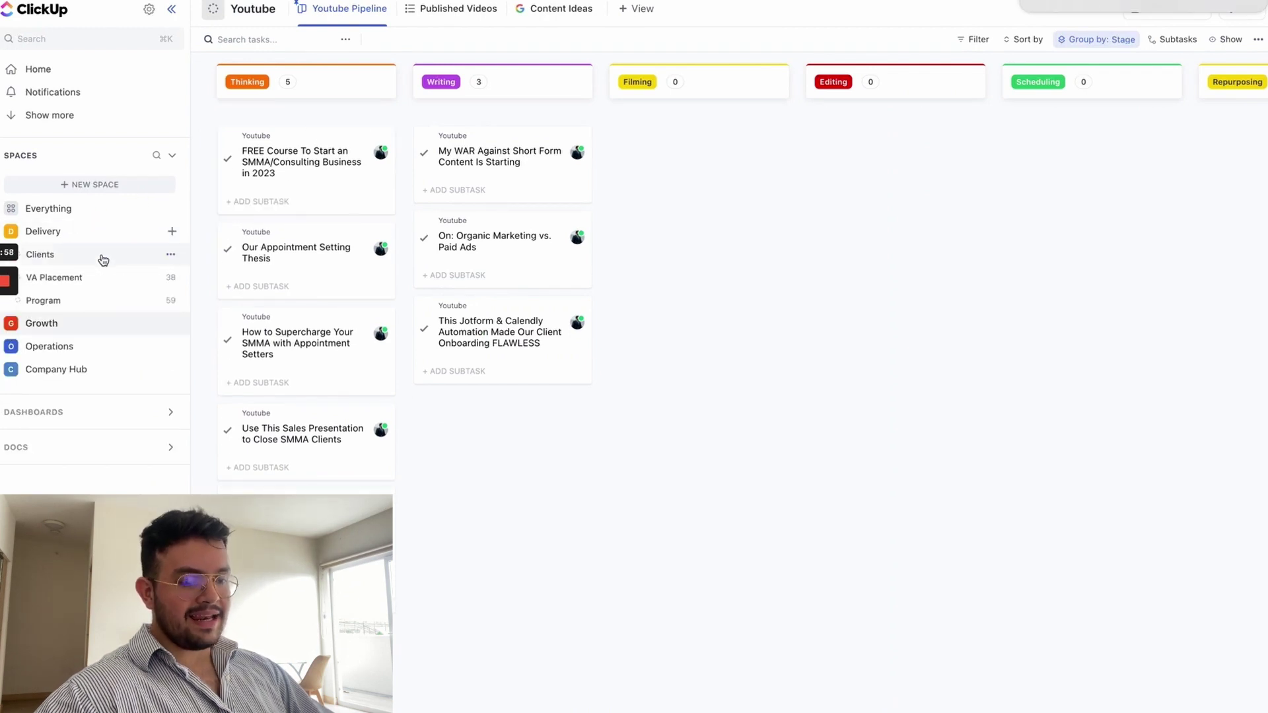
pyautogui.moveTo(849, 221)
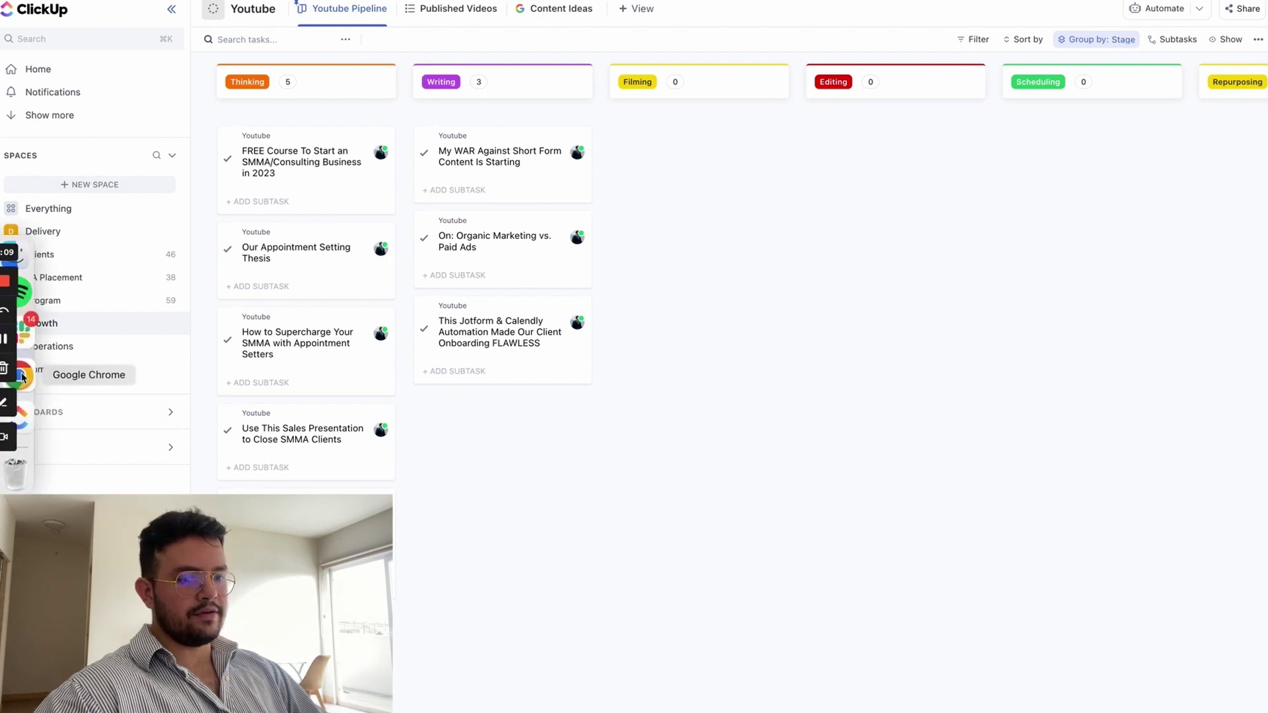
# - Draw a pen rectangle around the ClickUp logo and a checkmark above it
pyautogui.click(15, 371)
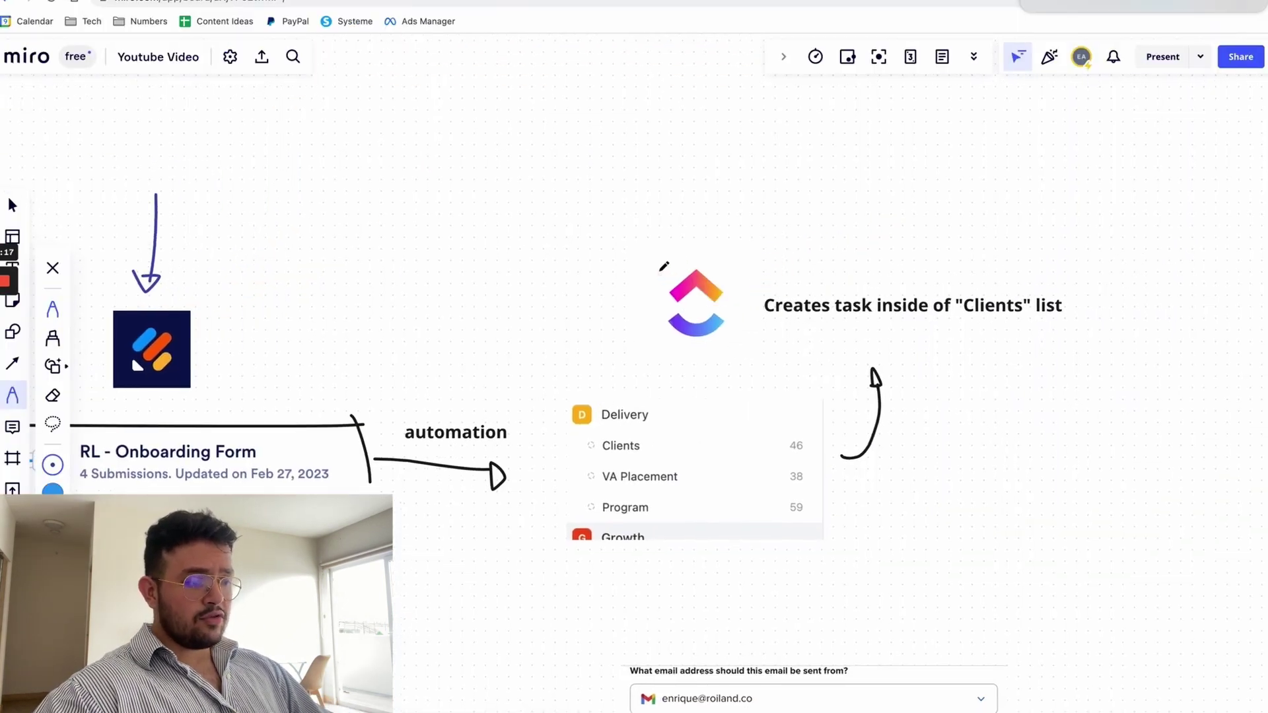
pyautogui.moveTo(660, 283)
pyautogui.mouseDown()
pyautogui.moveTo(742, 348)
pyautogui.moveTo(745, 272)
pyautogui.moveTo(656, 264)
pyautogui.mouseUp()
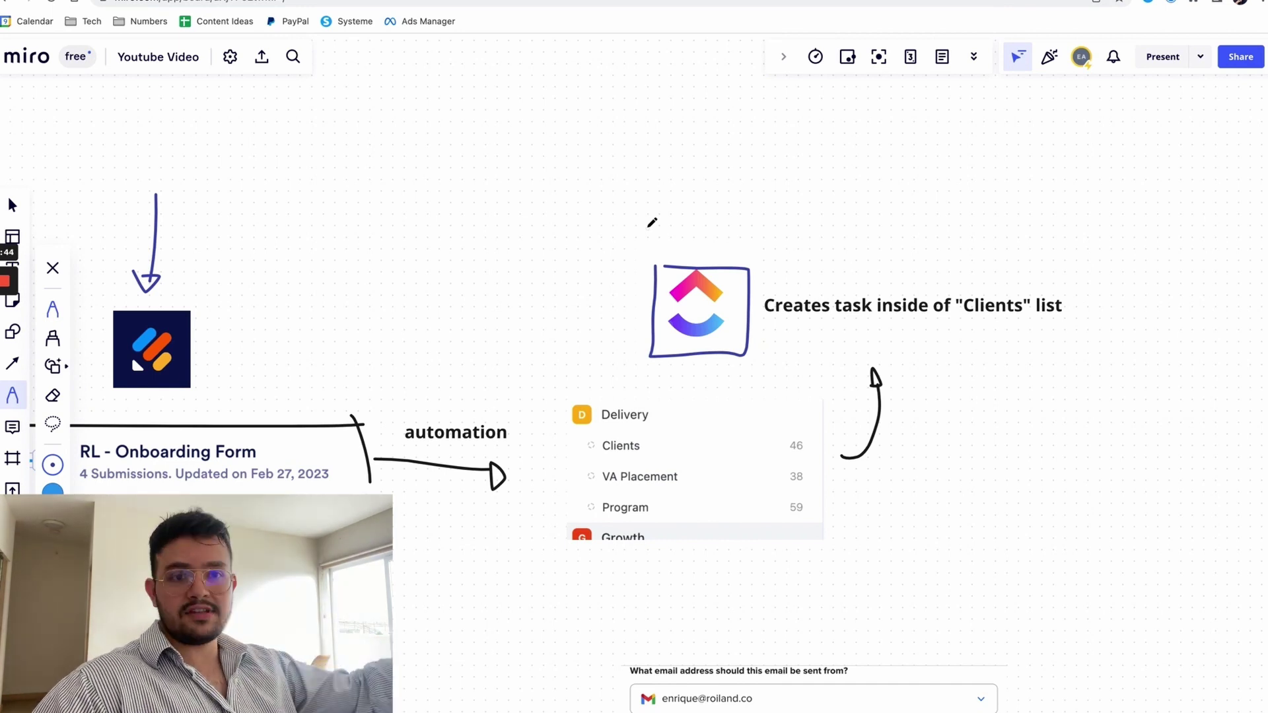
pyautogui.hscroll(-3, 566, 226)
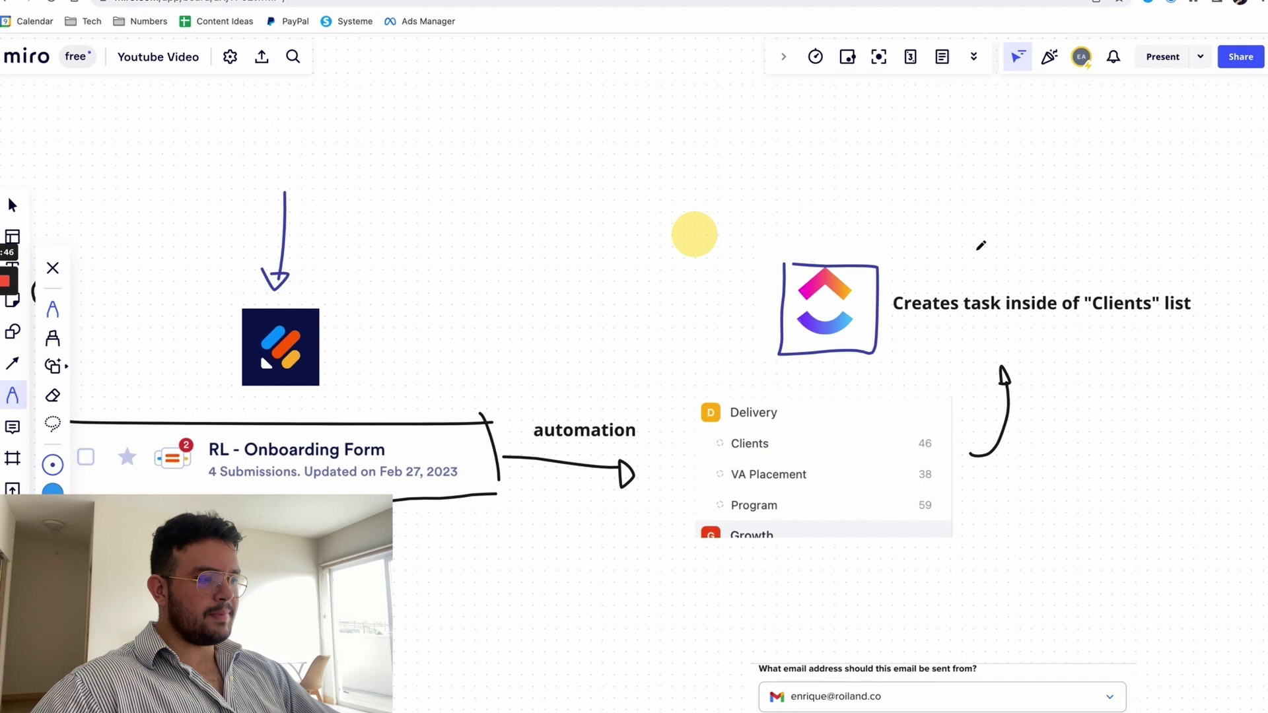
pyautogui.moveTo(825, 233); pyautogui.dragTo(899, 187)
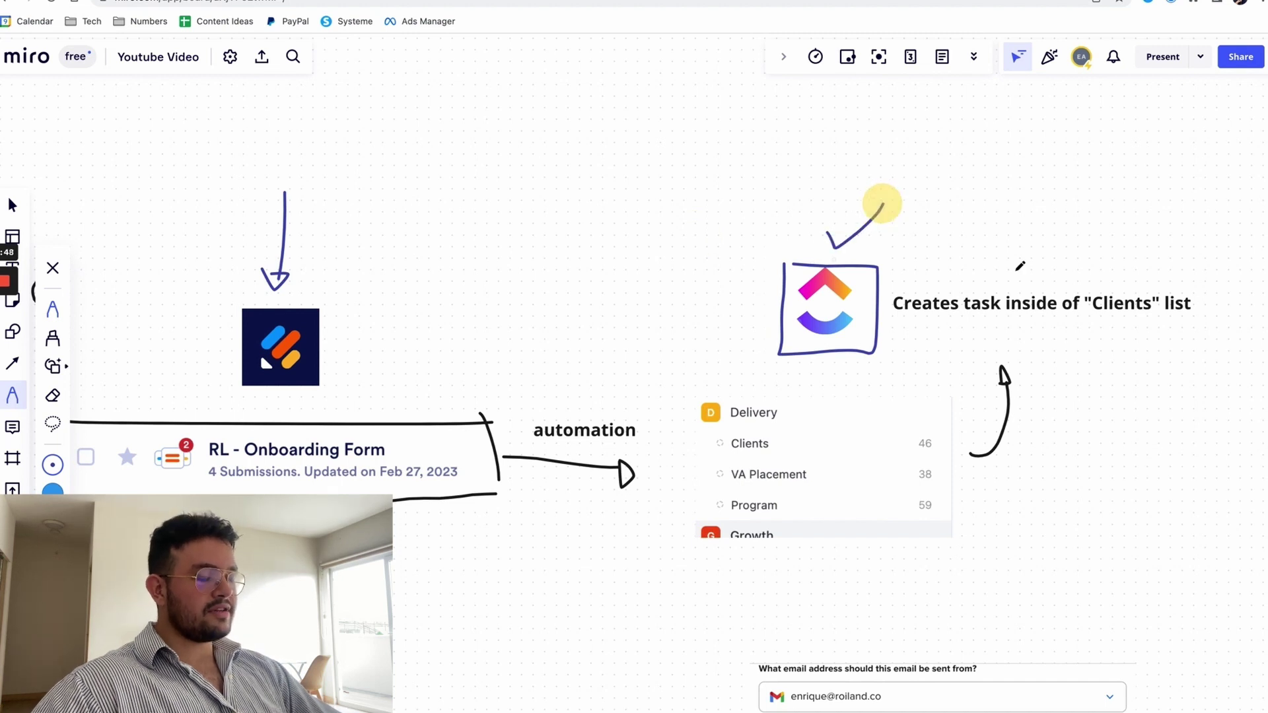
pyautogui.moveTo(694, 270); pyautogui.dragTo(920, 129)
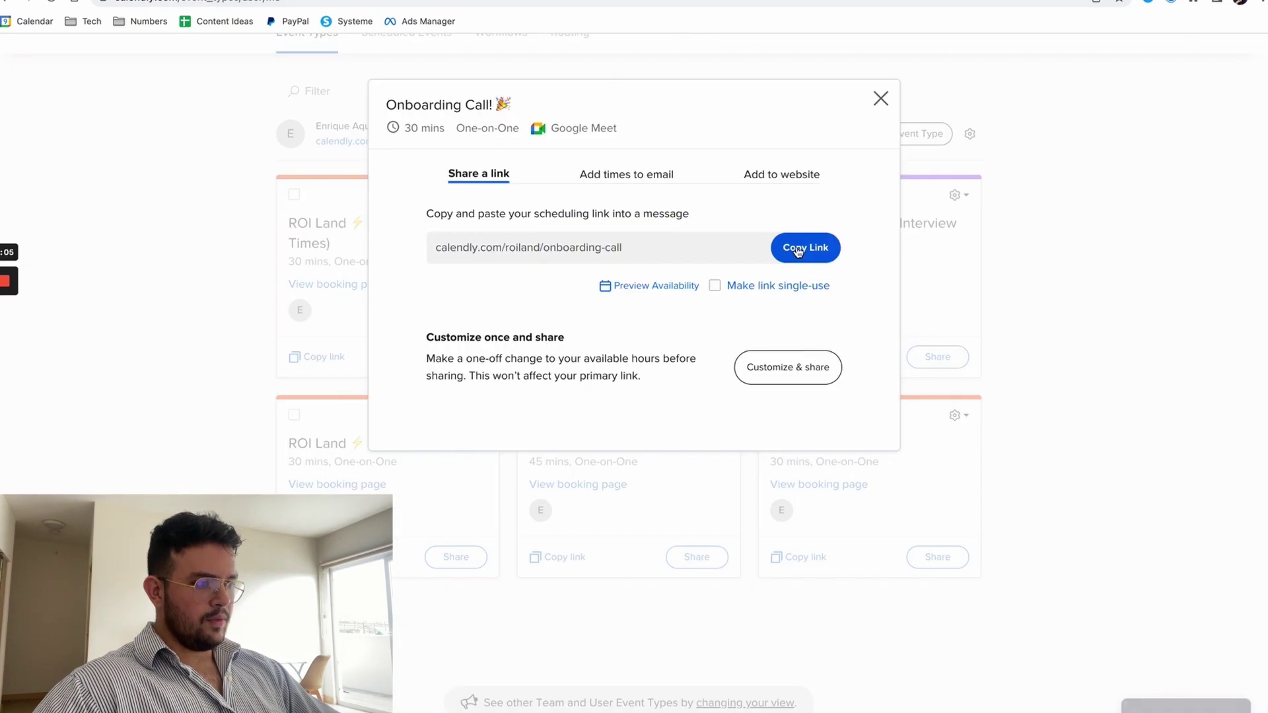
# - Copy the Onboarding Call booking link and open it in a new browser tab
pyautogui.click(806, 247)
pyautogui.press('super+t')
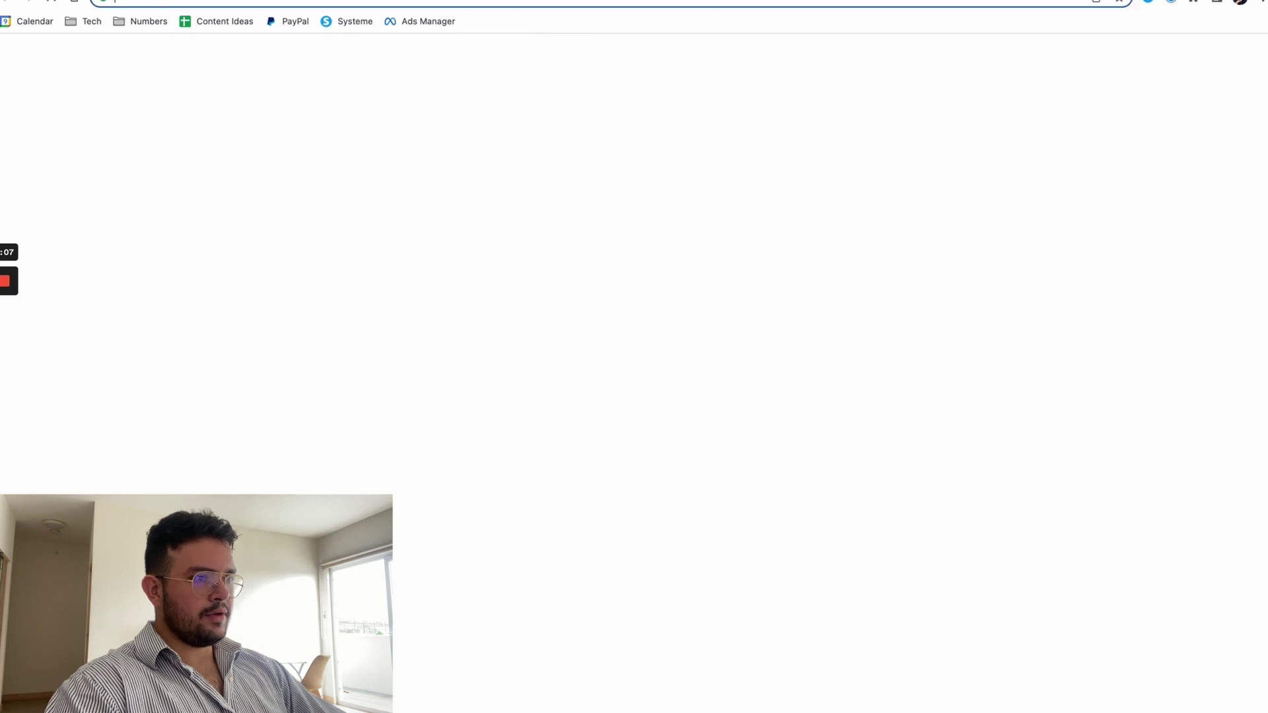
pyautogui.write('https://calendly.com/roiland/onboarding-call')
pyautogui.press('Return')
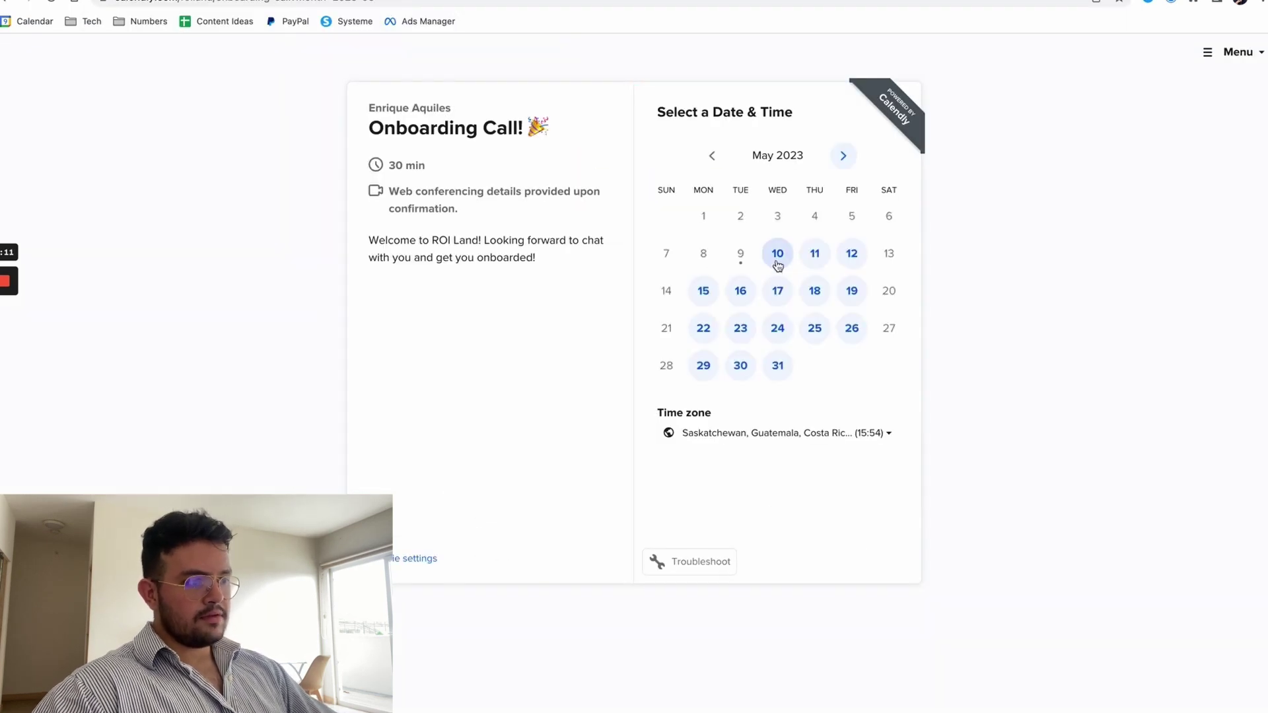
# - Check the available times for Wednesday, May 10, then close the booking tab
pyautogui.click(778, 262)
pyautogui.scroll(-3, 859, 398)
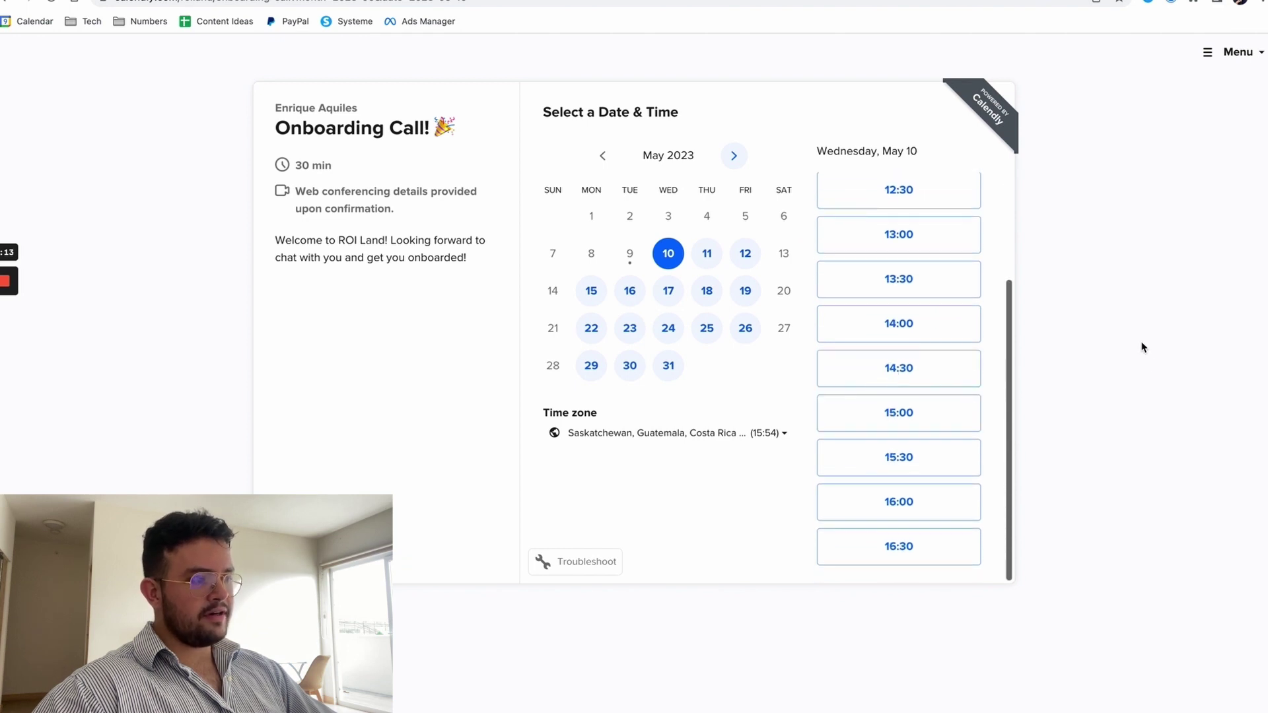
pyautogui.hotkey('ctrl', 'w')
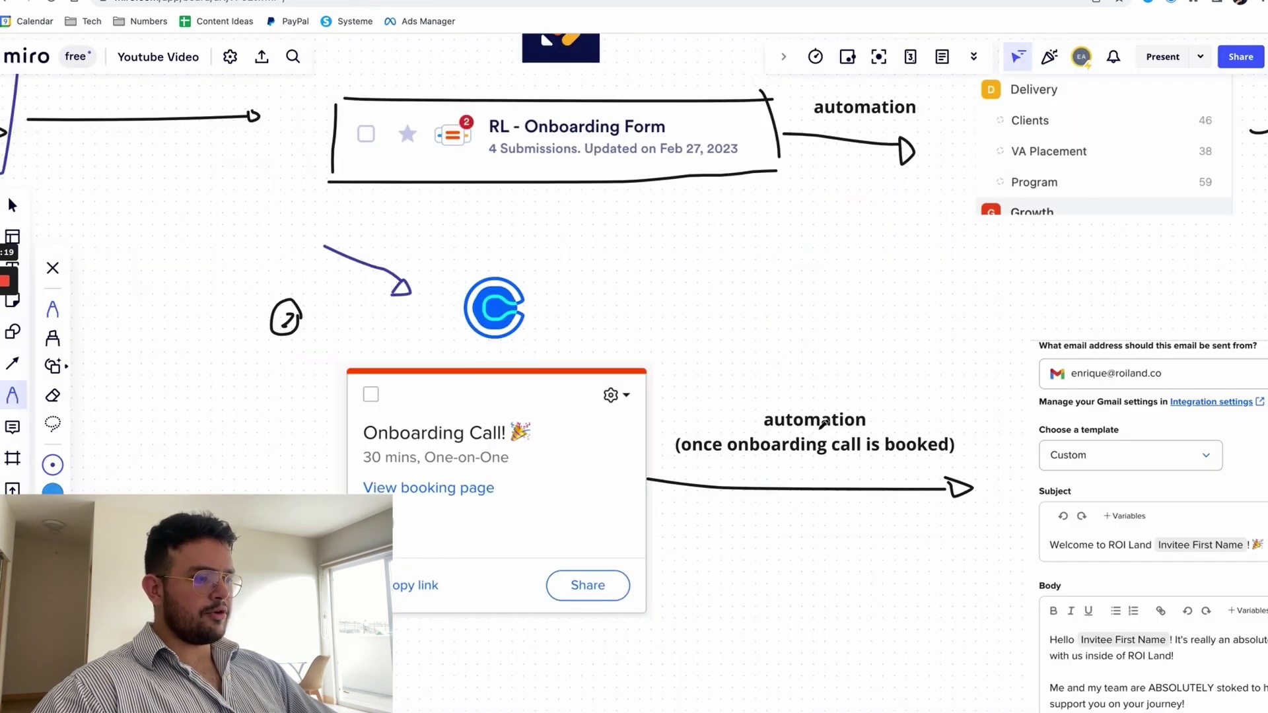
pyautogui.hscroll(2, 728, 431)
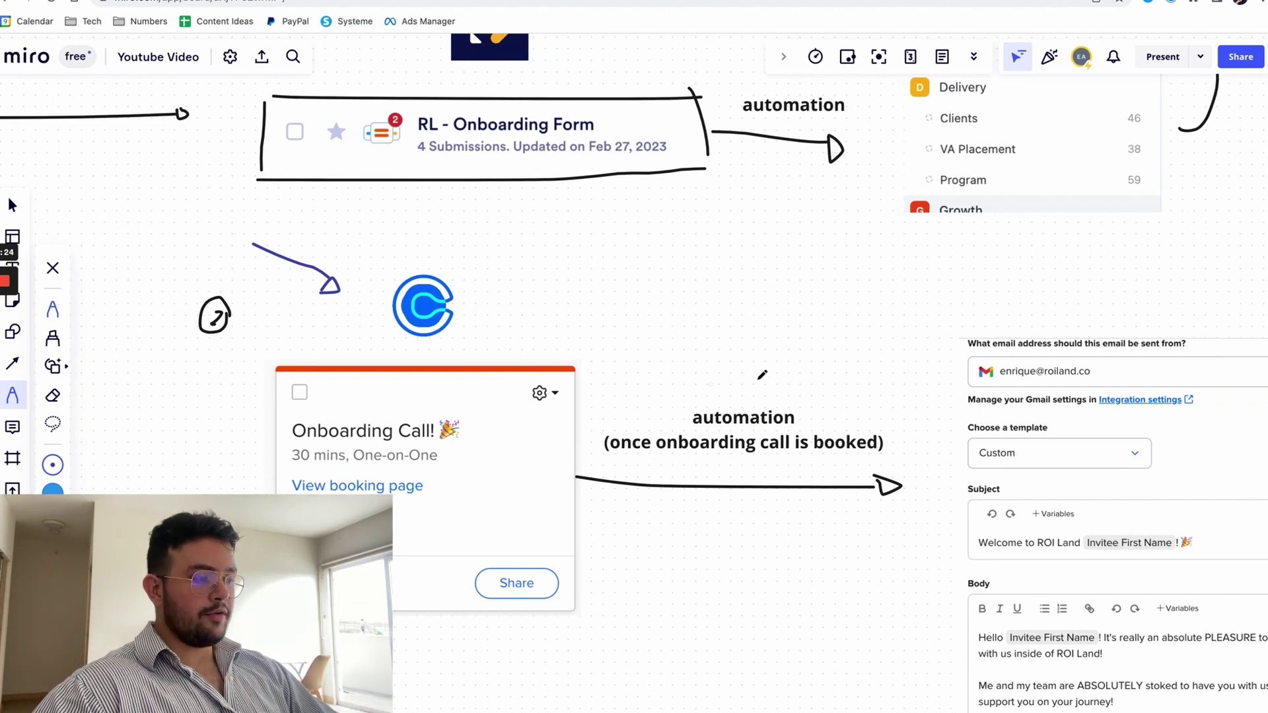
# - Underline the handwritten labels 'com', 'course' and 'calls' beside the welcome email in purple
pyautogui.hscroll(10, 762, 375)
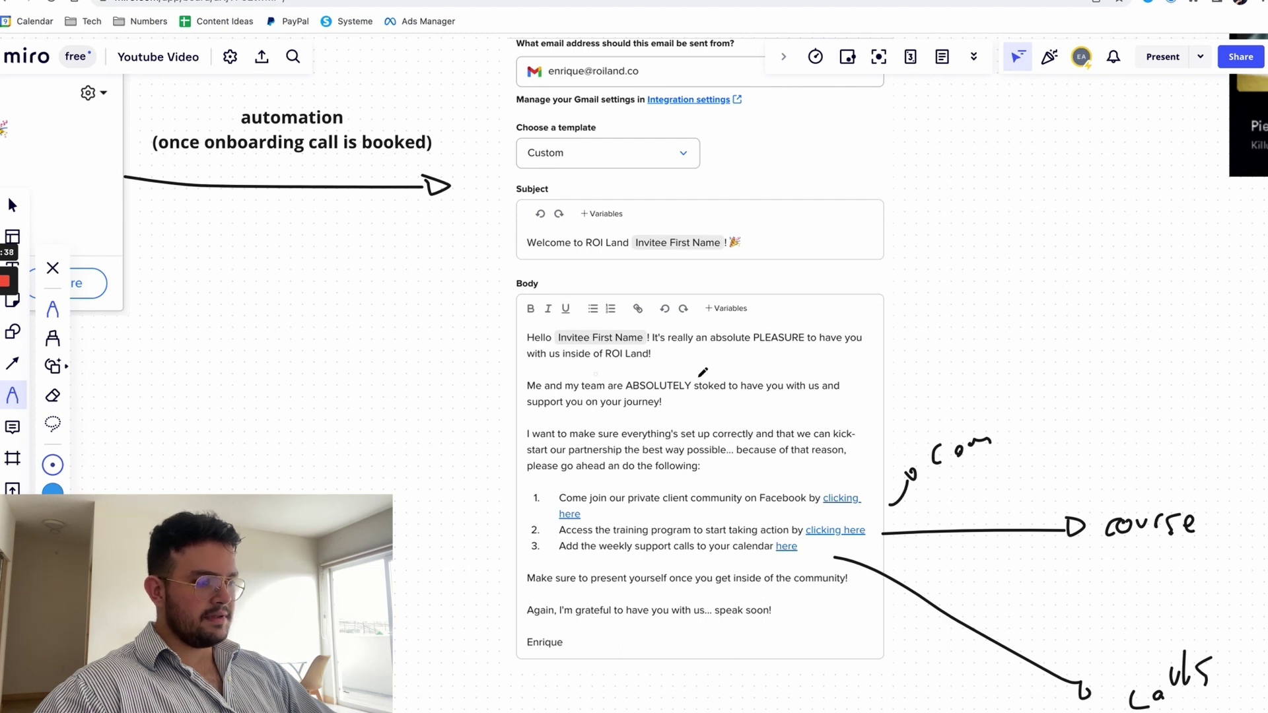
pyautogui.scroll(-2, 626, 410)
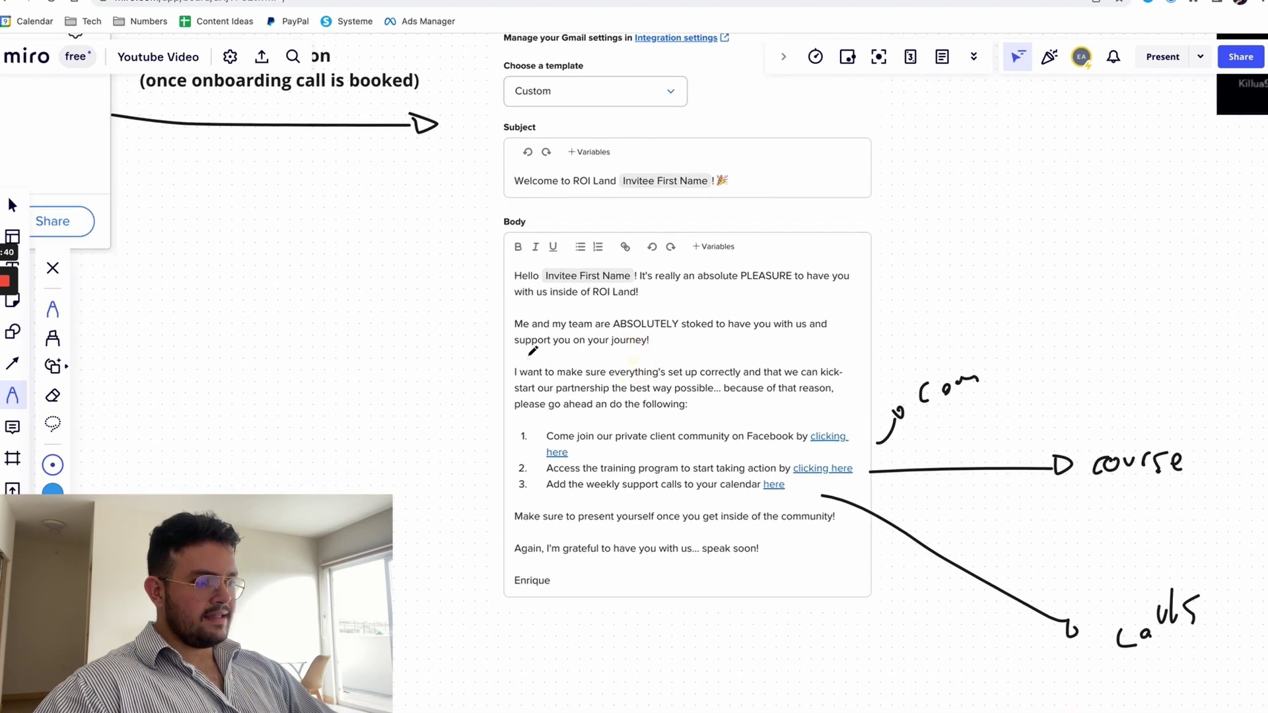
pyautogui.scroll(-1, 752, 403)
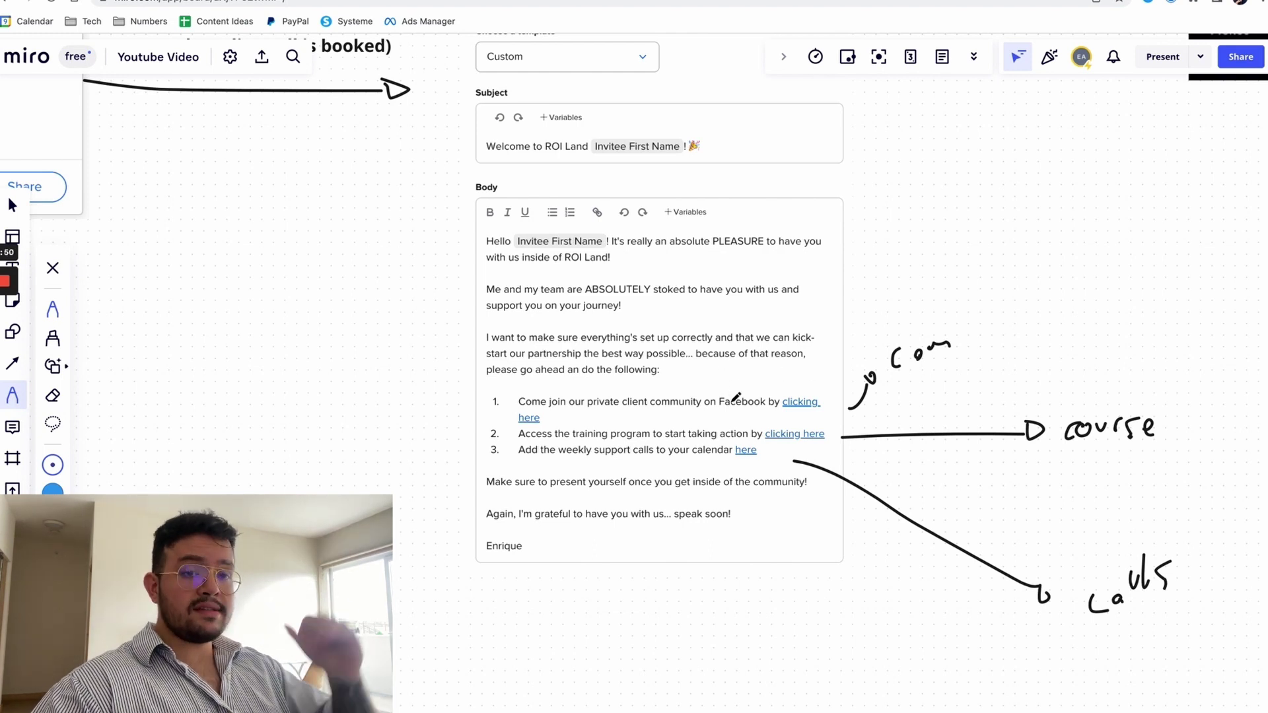
pyautogui.scroll(-3, 736, 397)
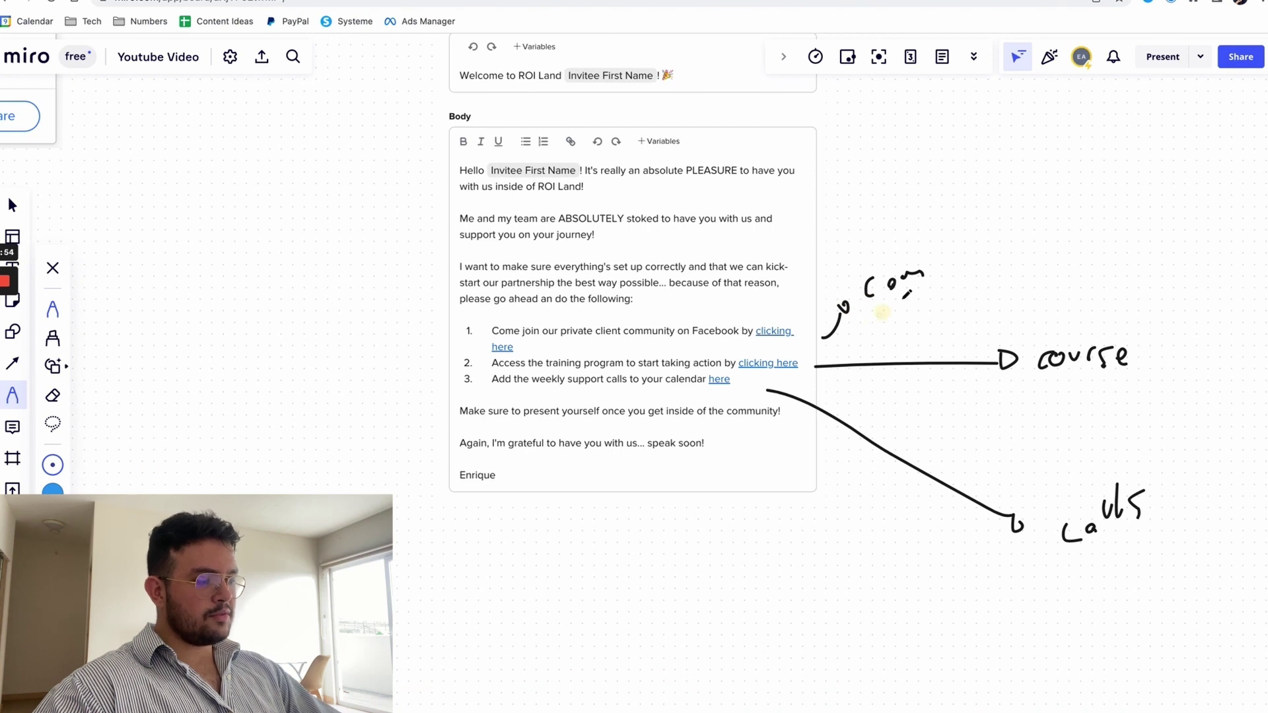
pyautogui.moveTo(881, 314); pyautogui.dragTo(928, 286)
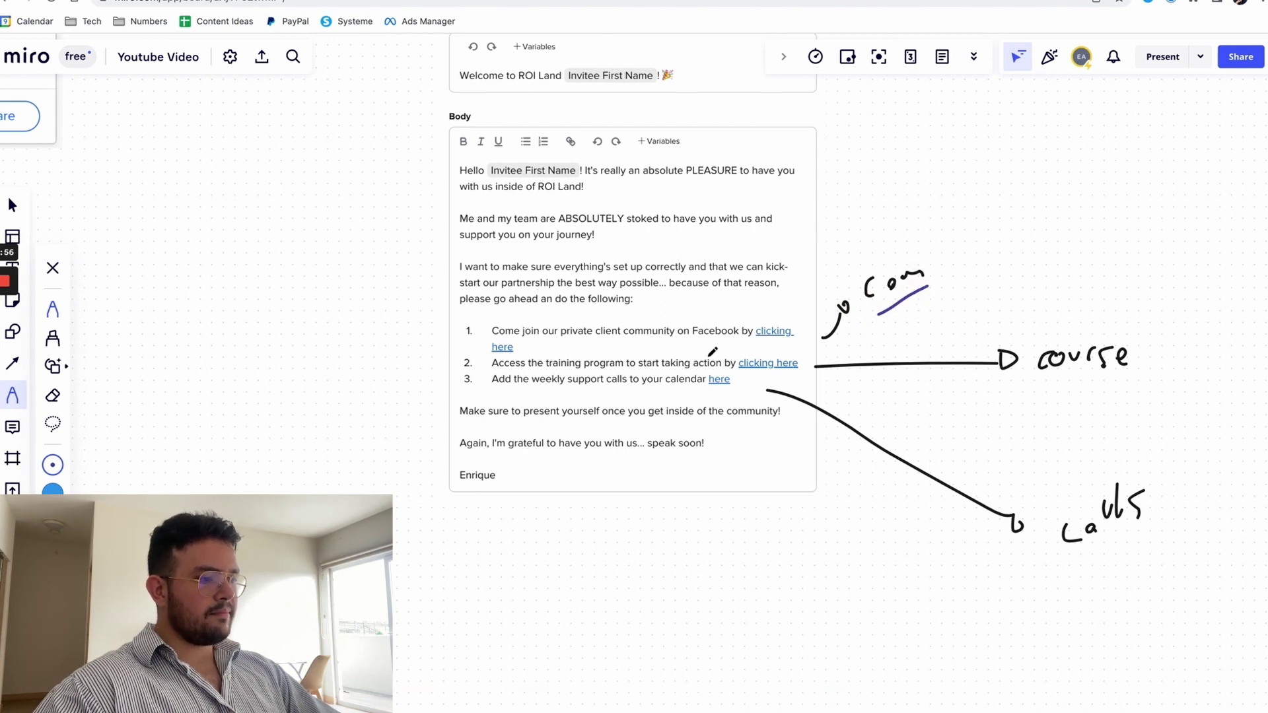
pyautogui.moveTo(1032, 377); pyautogui.dragTo(1134, 375)
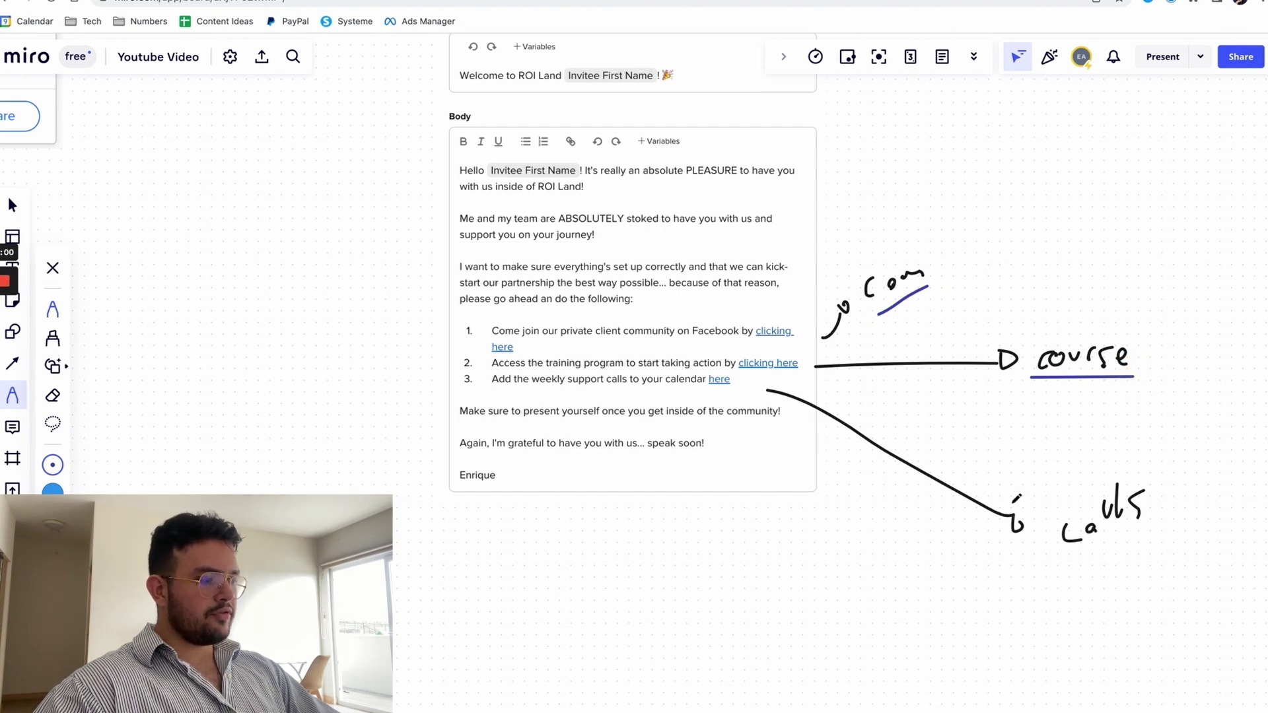
pyautogui.moveTo(1087, 565); pyautogui.dragTo(1169, 518)
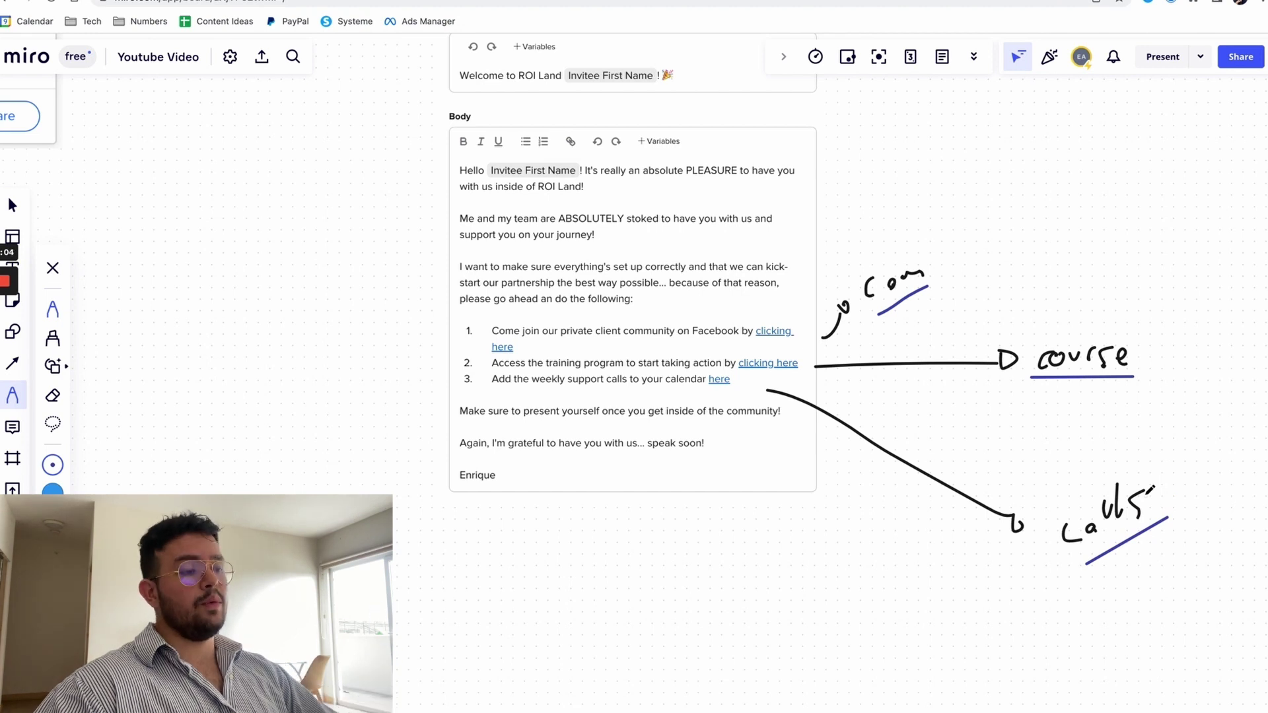
pyautogui.scroll(3, 697, 394)
pyautogui.hscroll(-3, 697, 394)
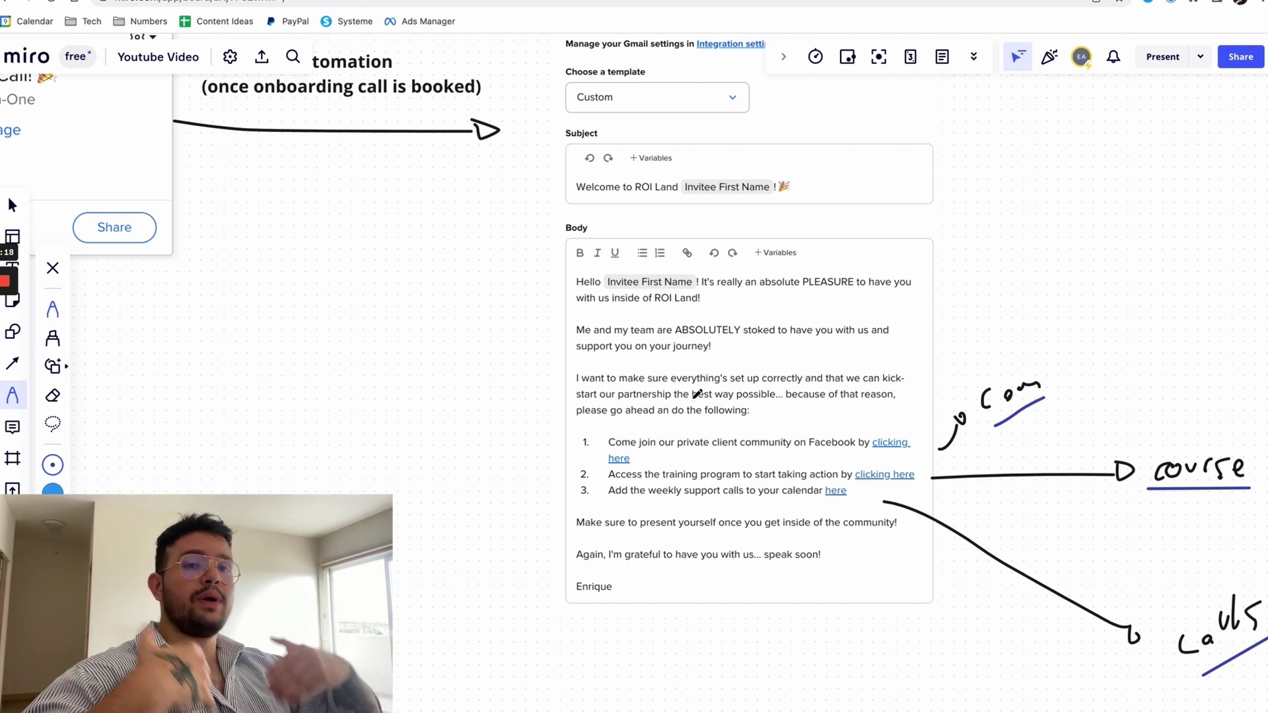
# - Draw a small purple arrow pointing down at the boxed dollar sketch
pyautogui.scroll(-3, 675, 373)
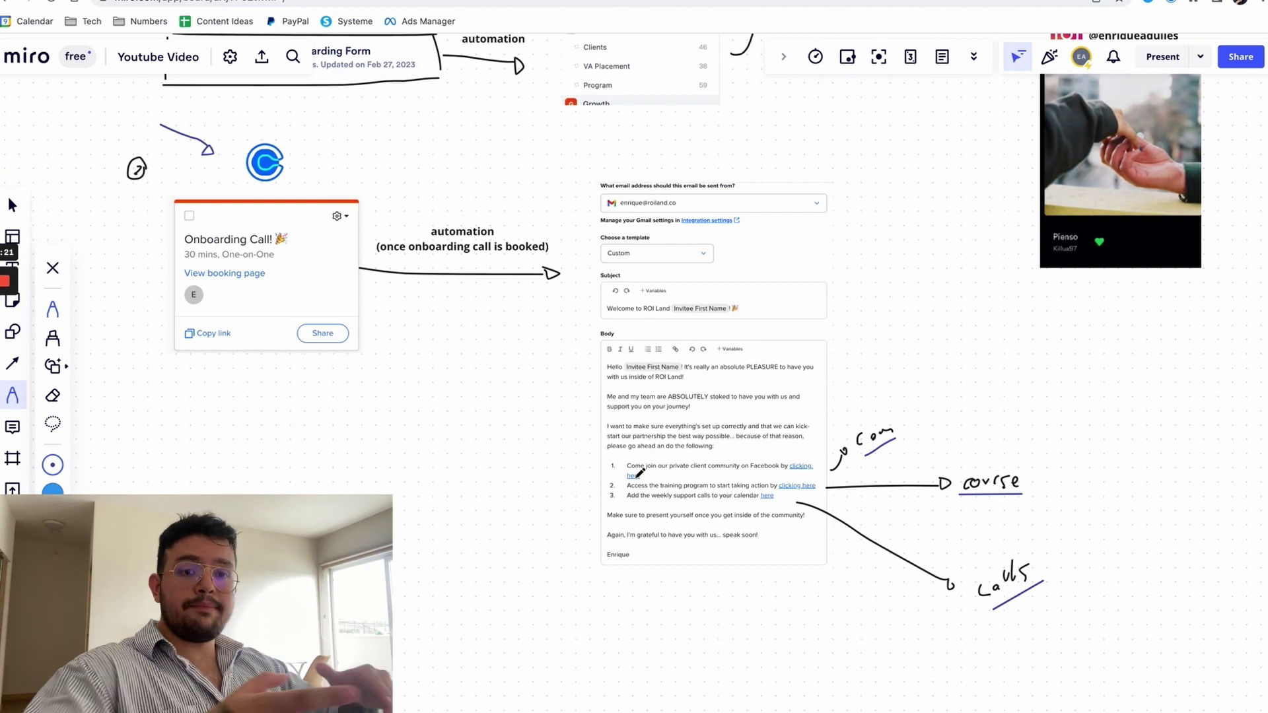
pyautogui.scroll(5, 509, 221)
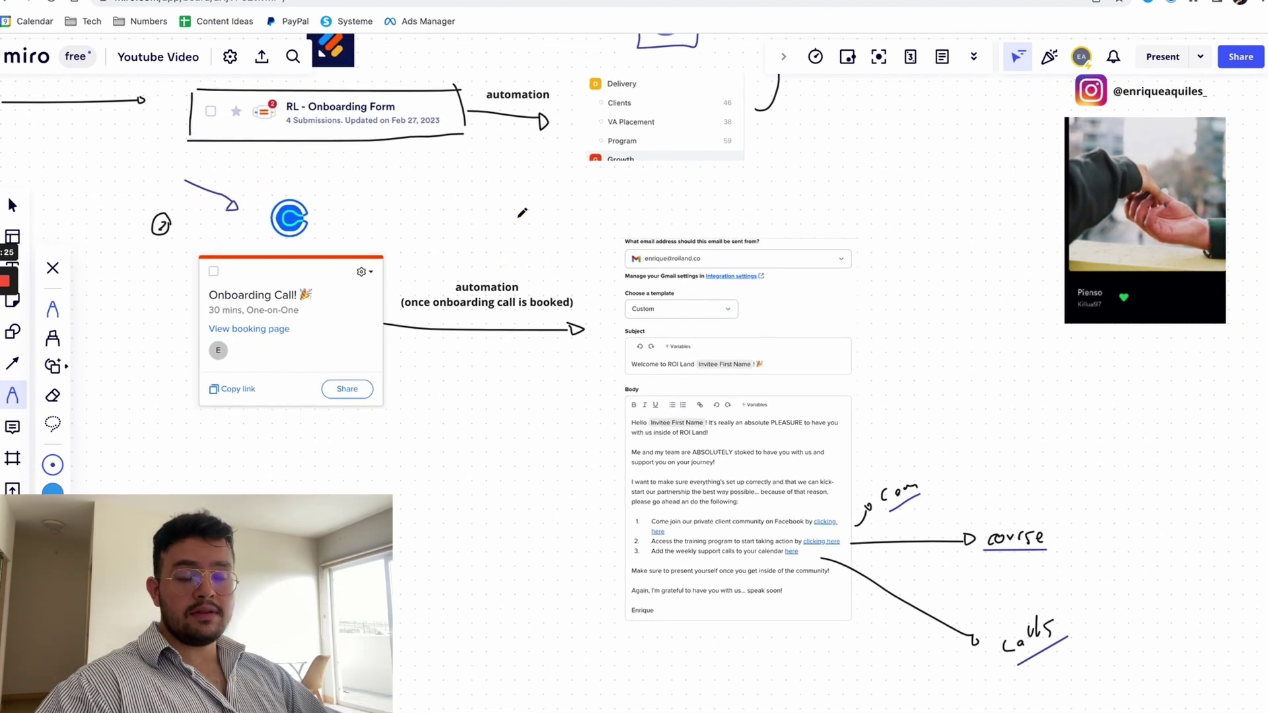
pyautogui.scroll(1, 633, 332)
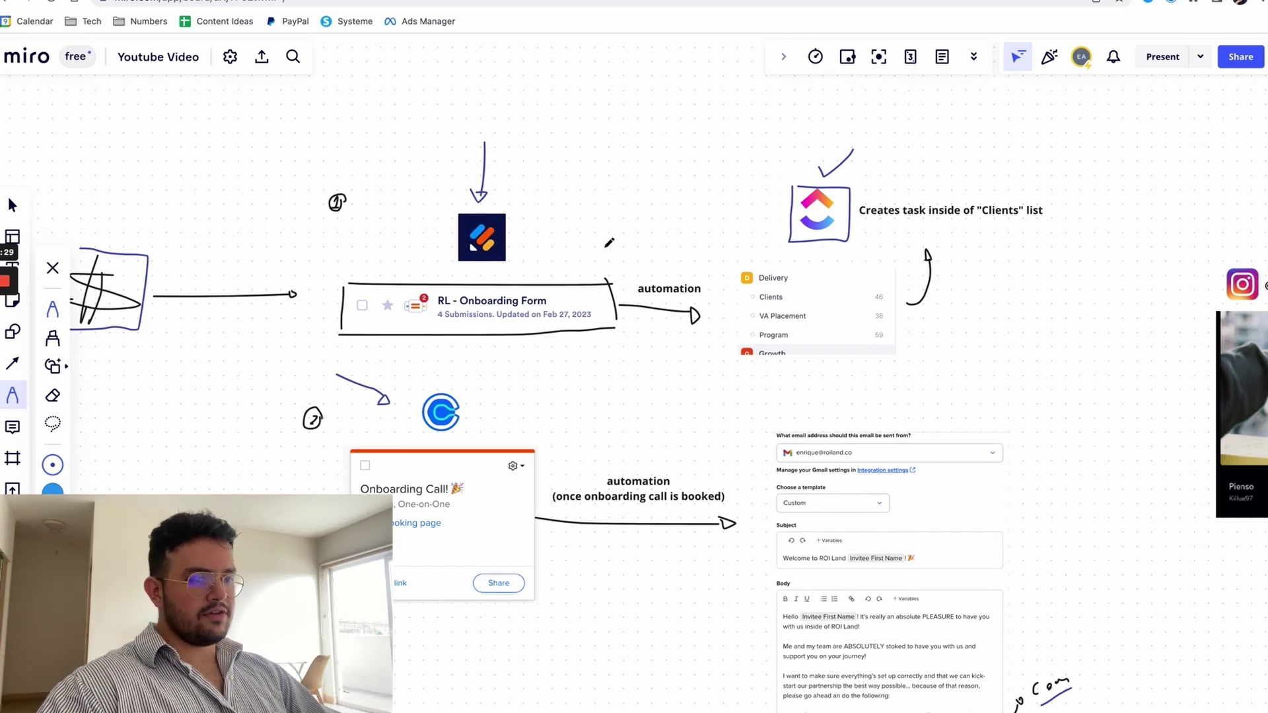
pyautogui.moveTo(607, 242); pyautogui.dragTo(639, 233)
pyautogui.moveTo(158, 223); pyautogui.dragTo(161, 222)
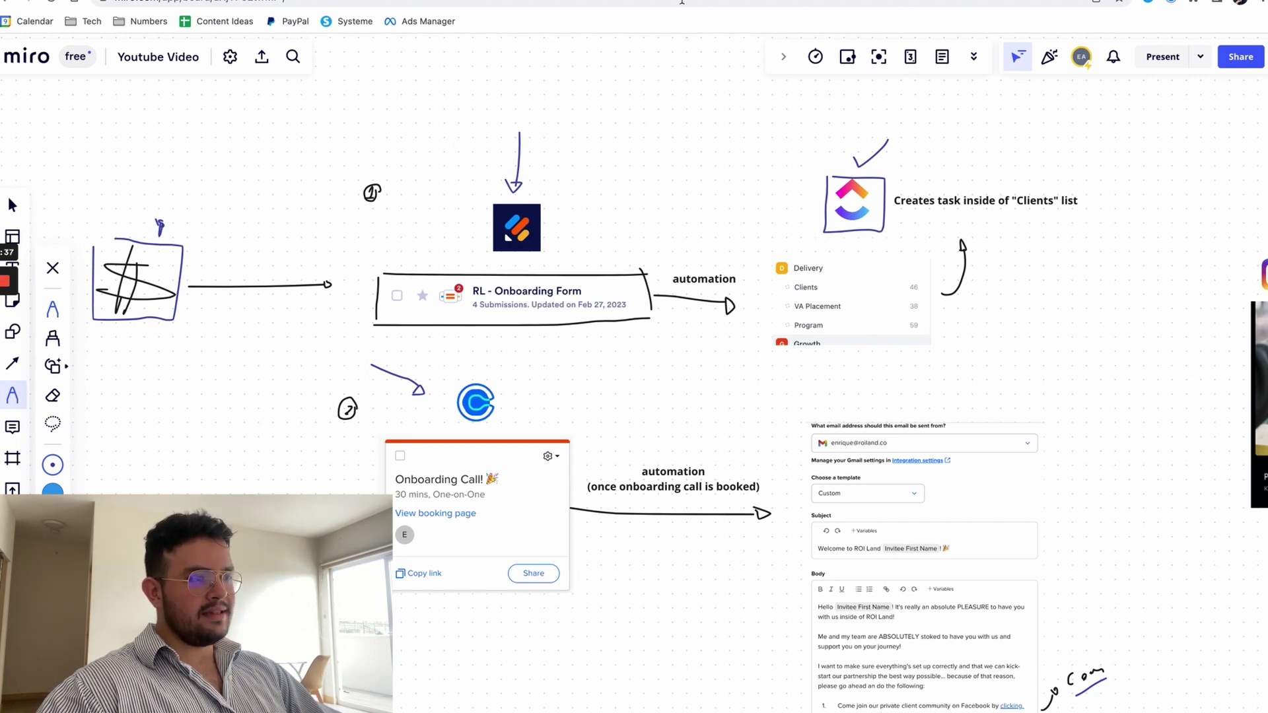
pyautogui.click(681, 2)
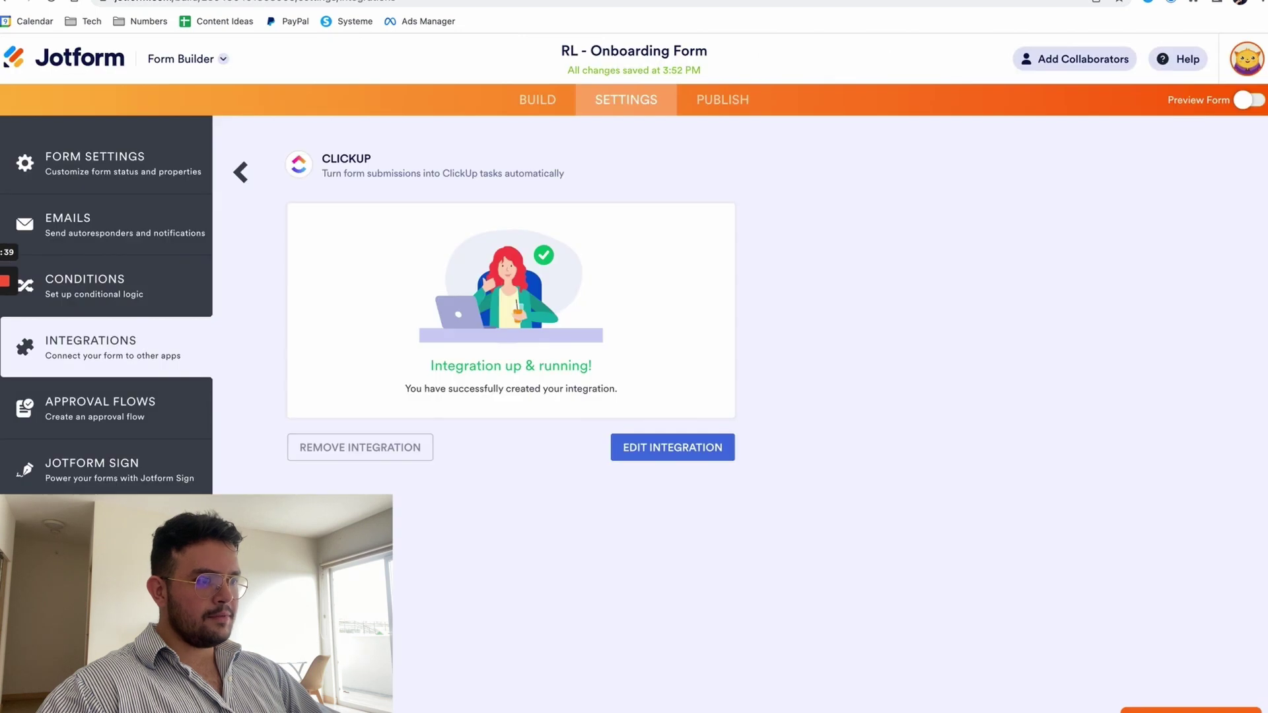
pyautogui.click(542, 102)
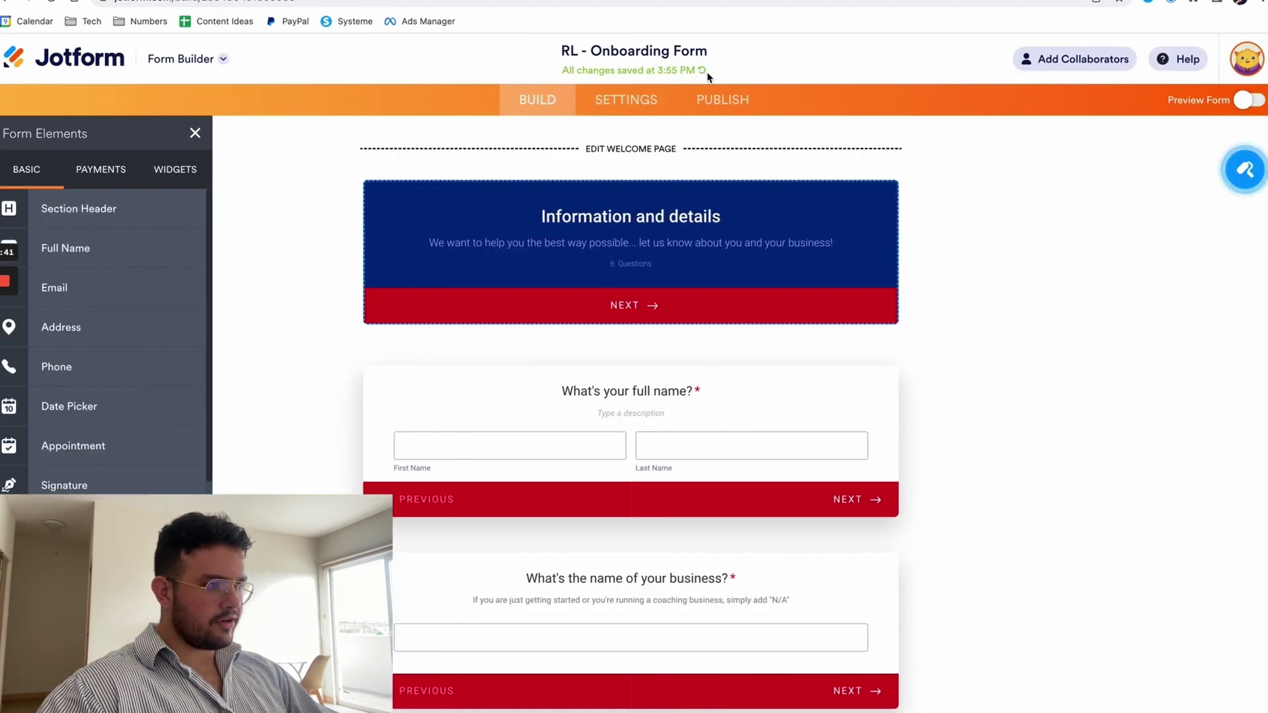
pyautogui.scroll(-1, 601, 192)
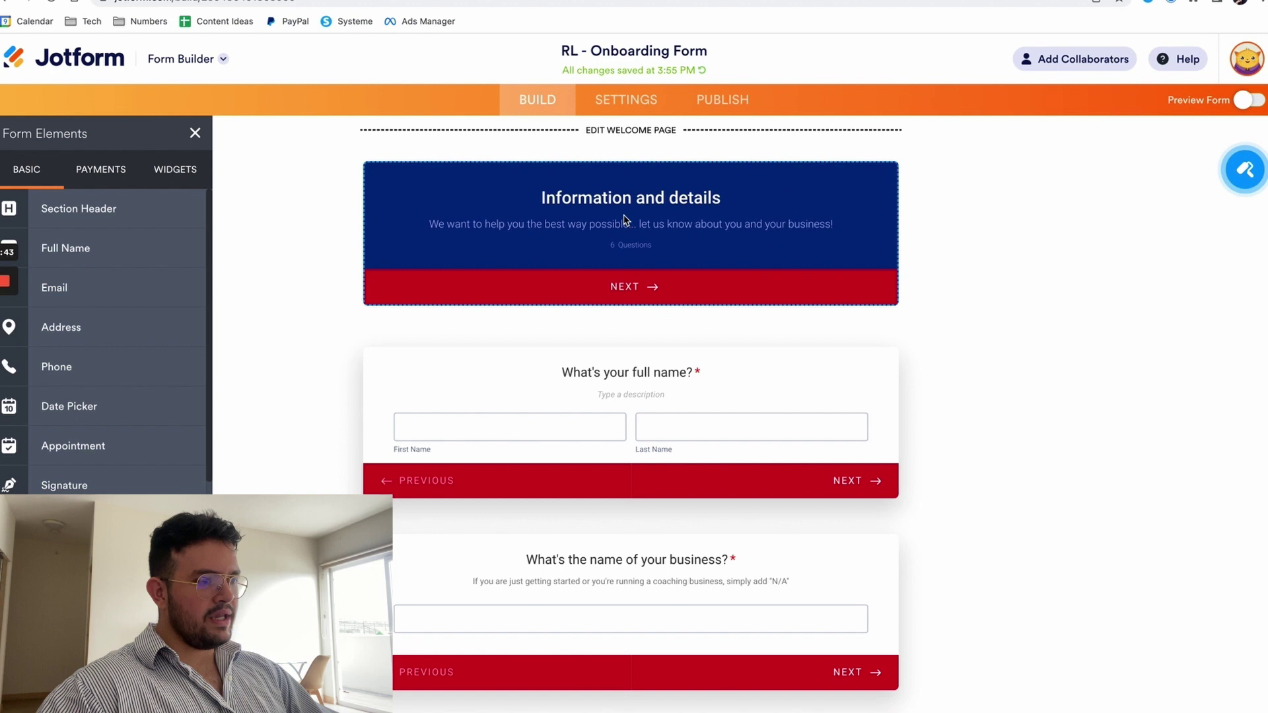
pyautogui.moveTo(482, 198); pyautogui.dragTo(783, 213)
pyautogui.scroll(-2, 529, 255)
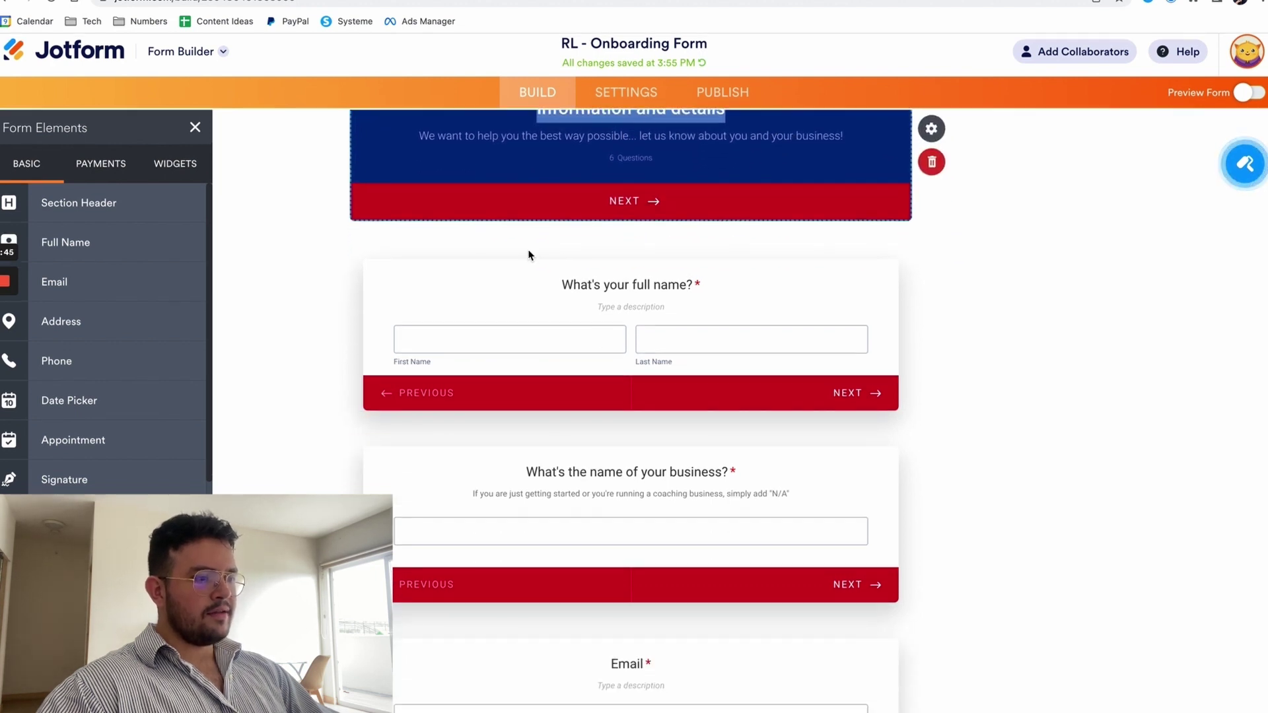
pyautogui.scroll(-6, 650, 273)
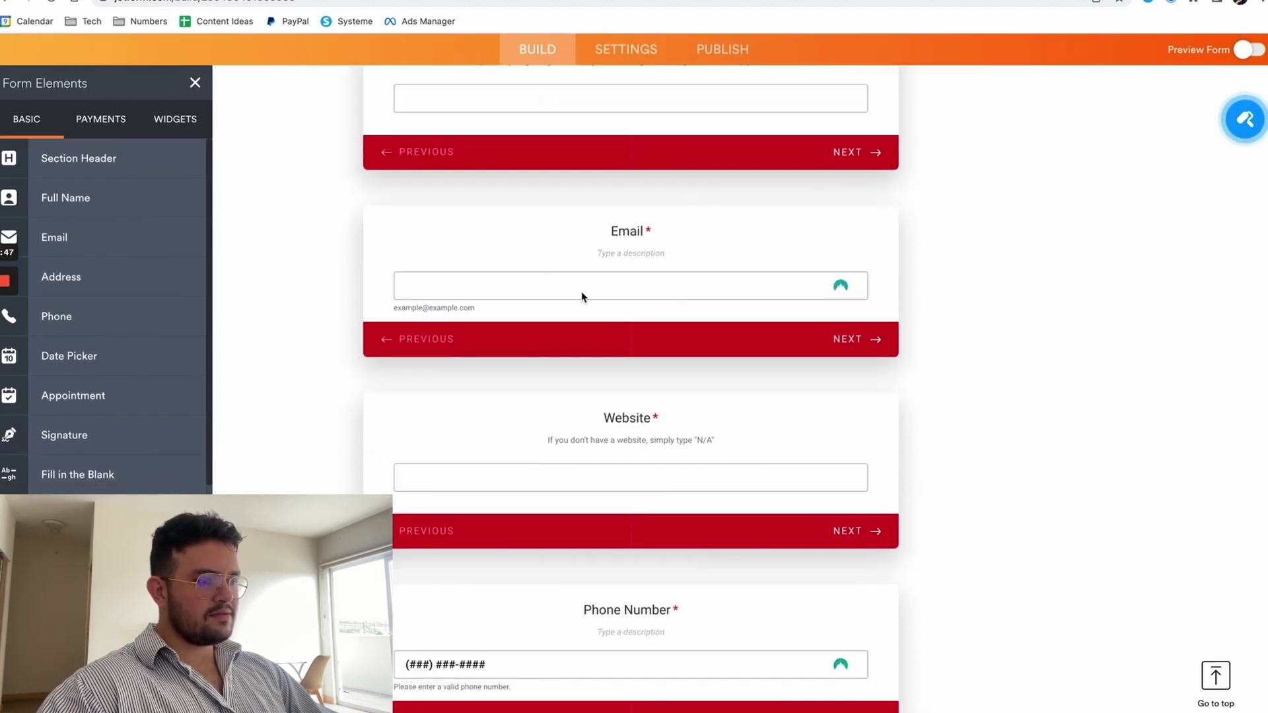
pyautogui.scroll(-2, 725, 241)
pyautogui.moveTo(615, 295); pyautogui.dragTo(629, 295)
pyautogui.scroll(-2, 608, 320)
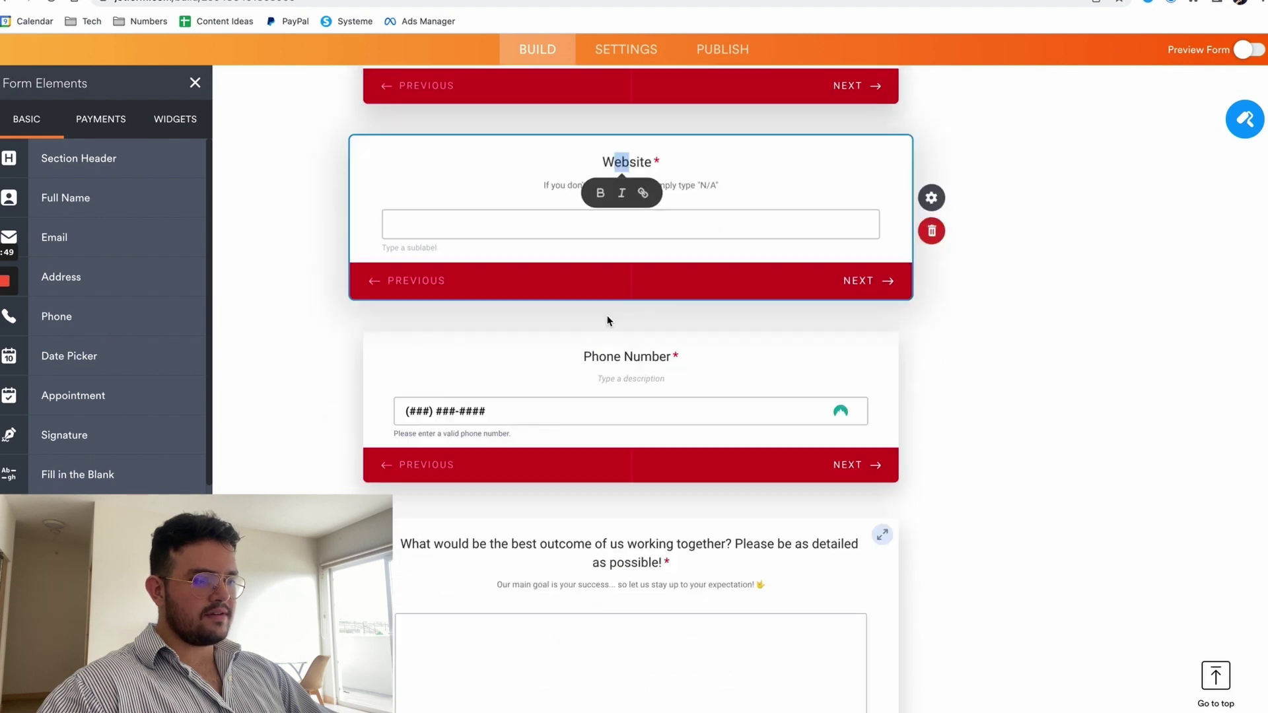
pyautogui.scroll(-3, 662, 343)
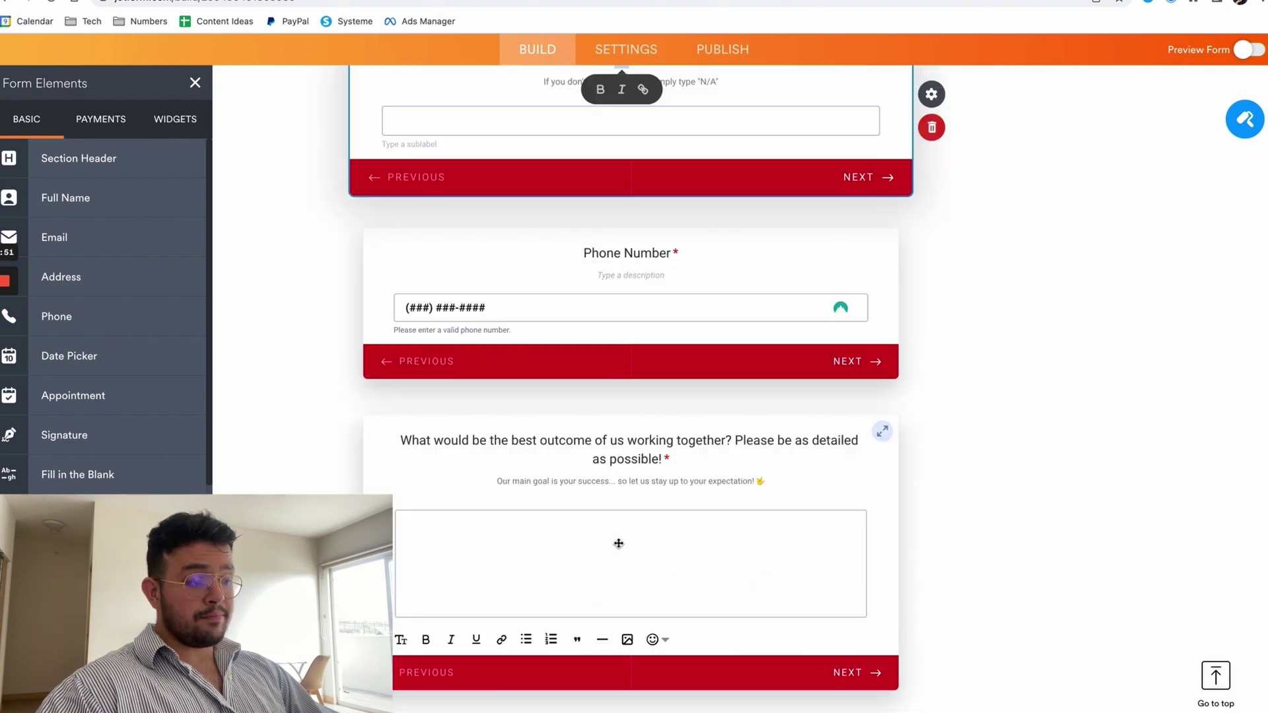
pyautogui.click(642, 447)
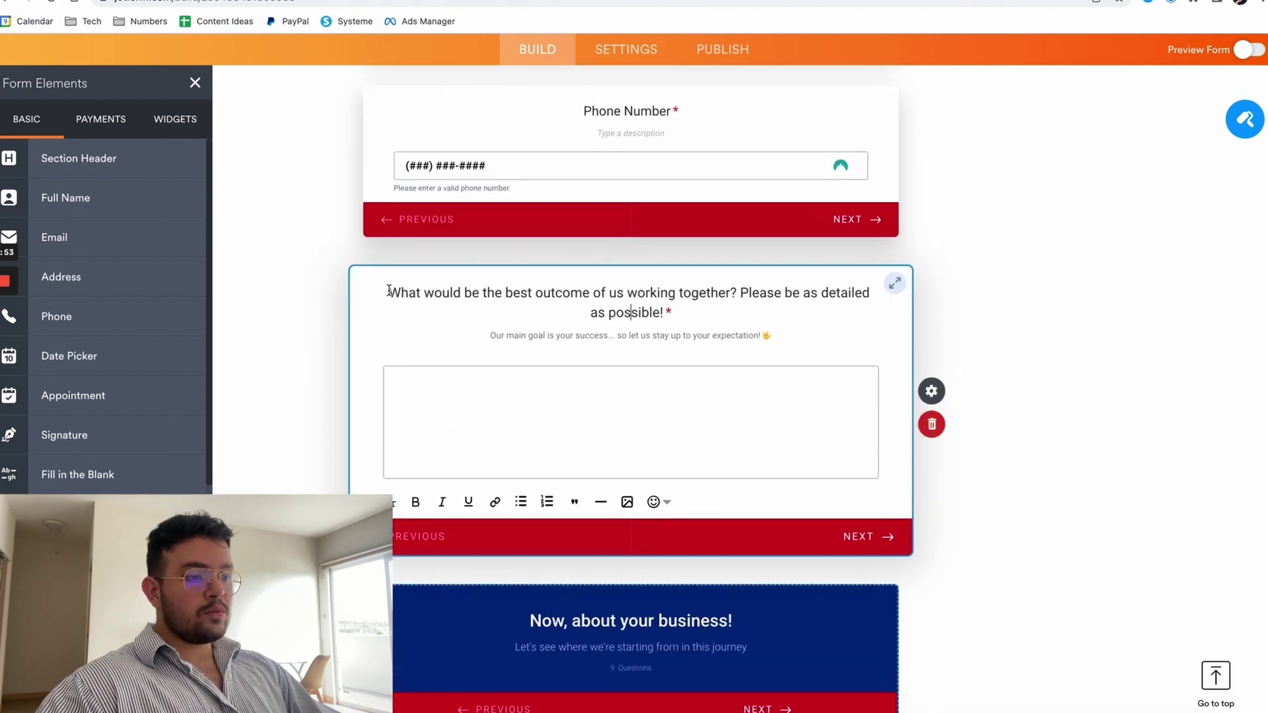
pyautogui.moveTo(389, 291); pyautogui.dragTo(730, 306)
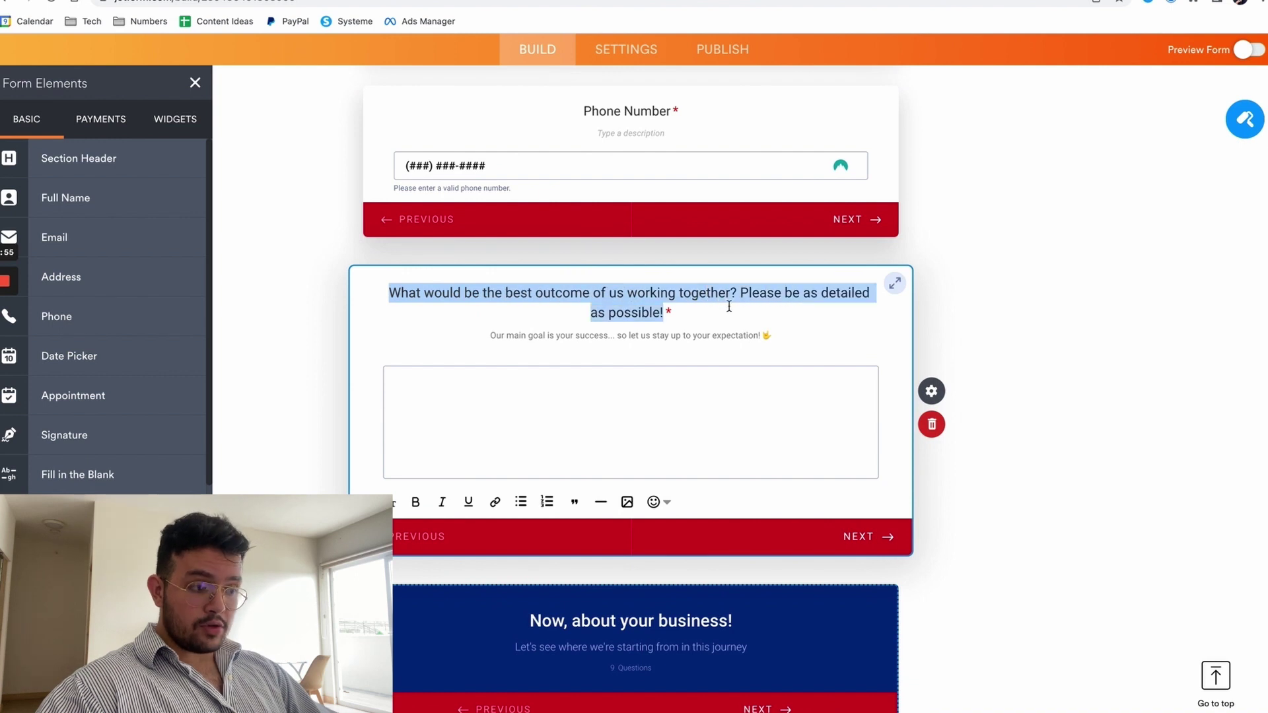
pyautogui.click(732, 308)
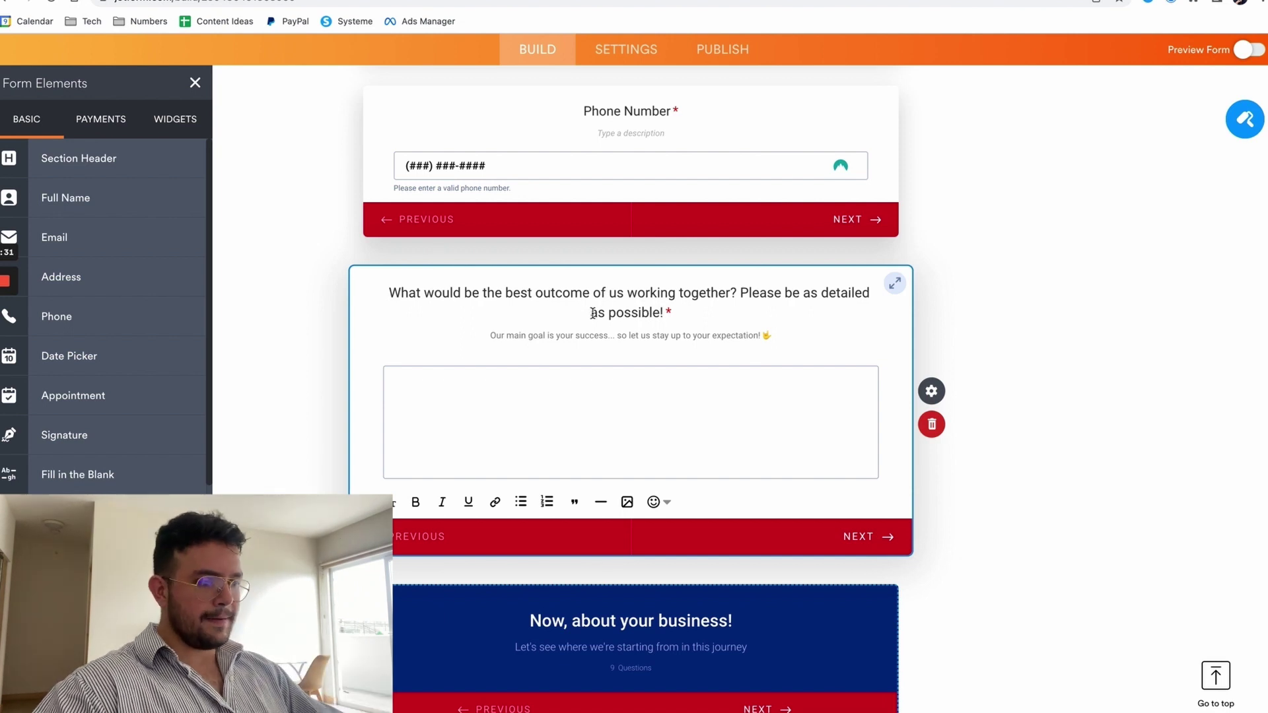
pyautogui.scroll(-1, 593, 312)
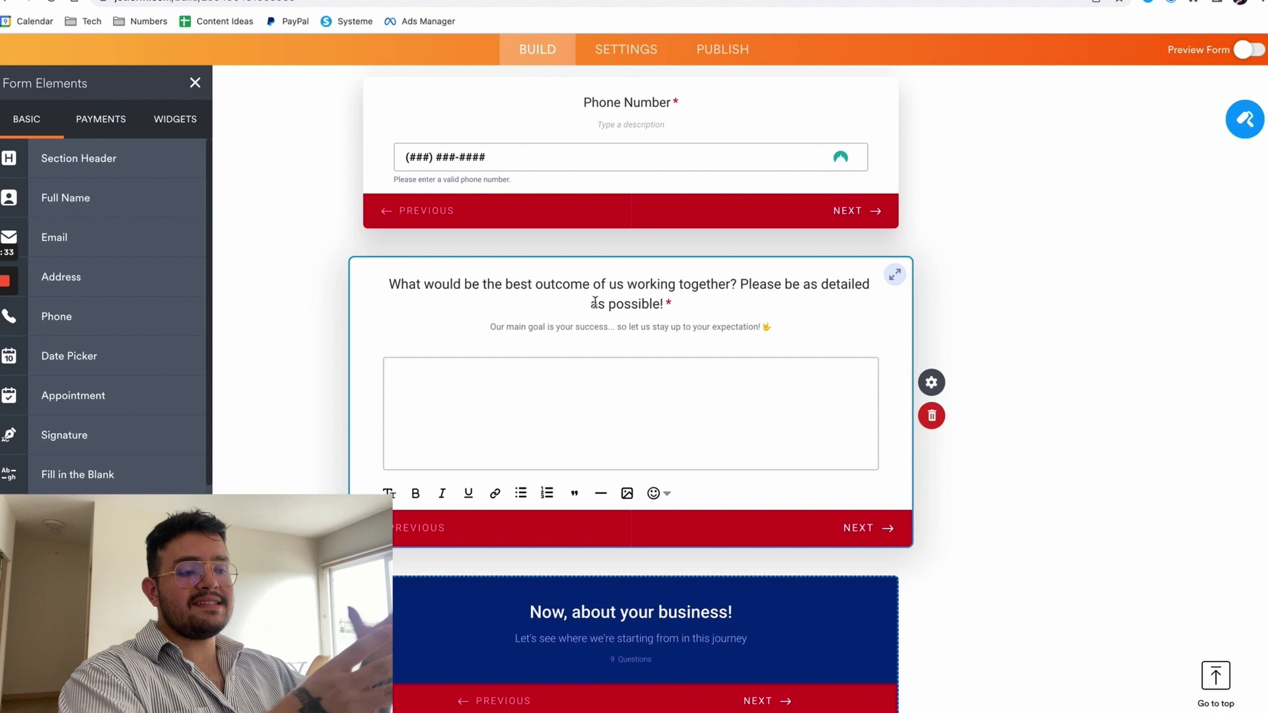
pyautogui.scroll(-3, 594, 303)
pyautogui.moveTo(570, 178); pyautogui.dragTo(691, 178)
pyautogui.scroll(-2, 759, 289)
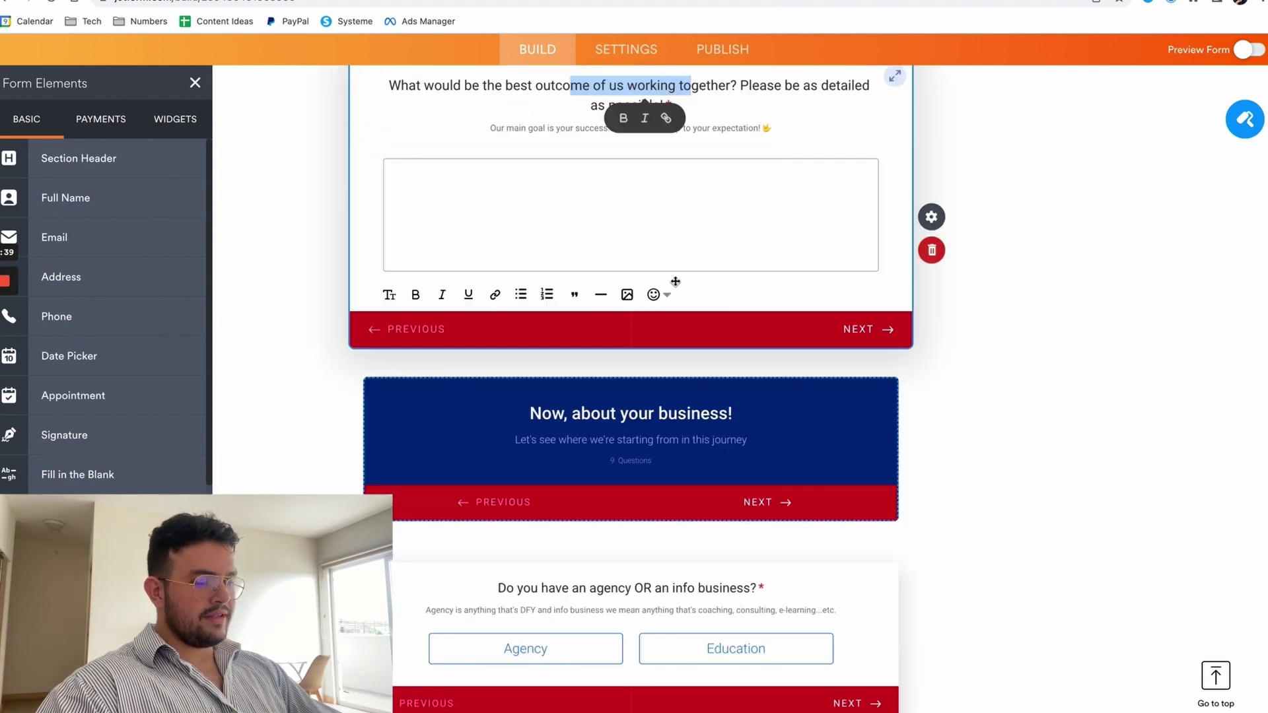
pyautogui.scroll(15, 674, 284)
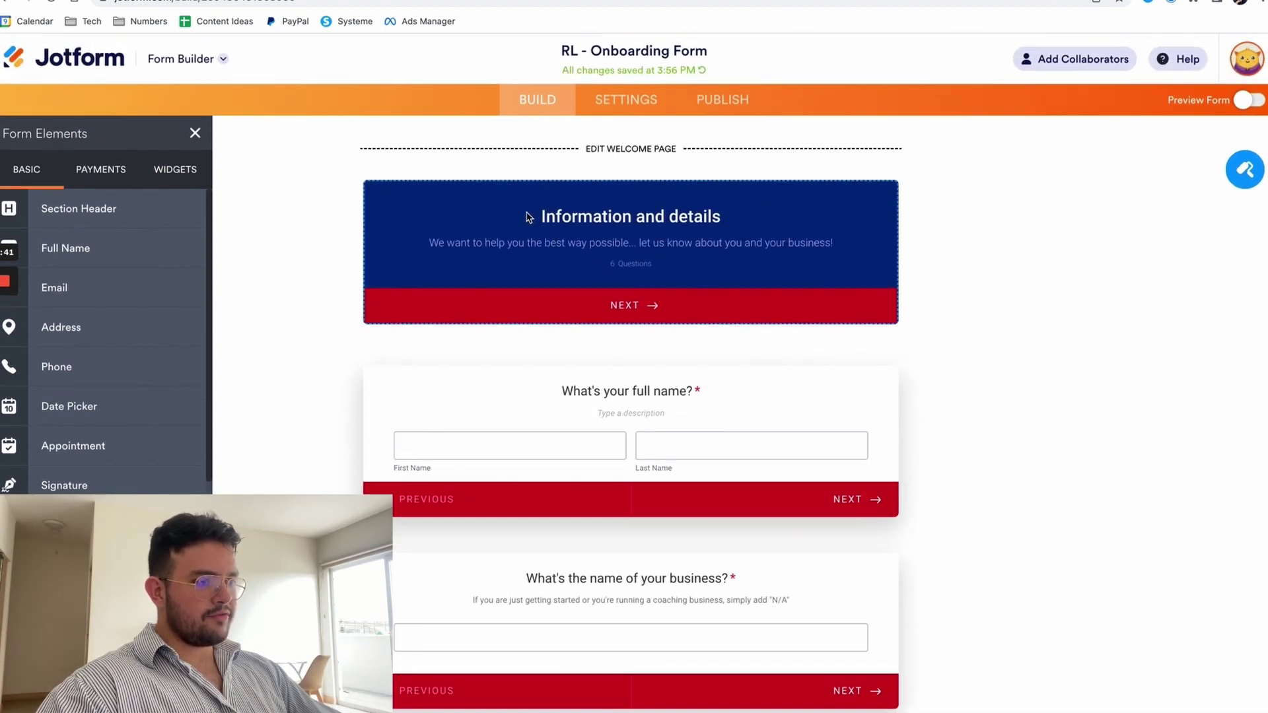
# - Review the form's 'Information and details' title and 'Now, about your business!' section
pyautogui.moveTo(529, 217); pyautogui.dragTo(778, 216)
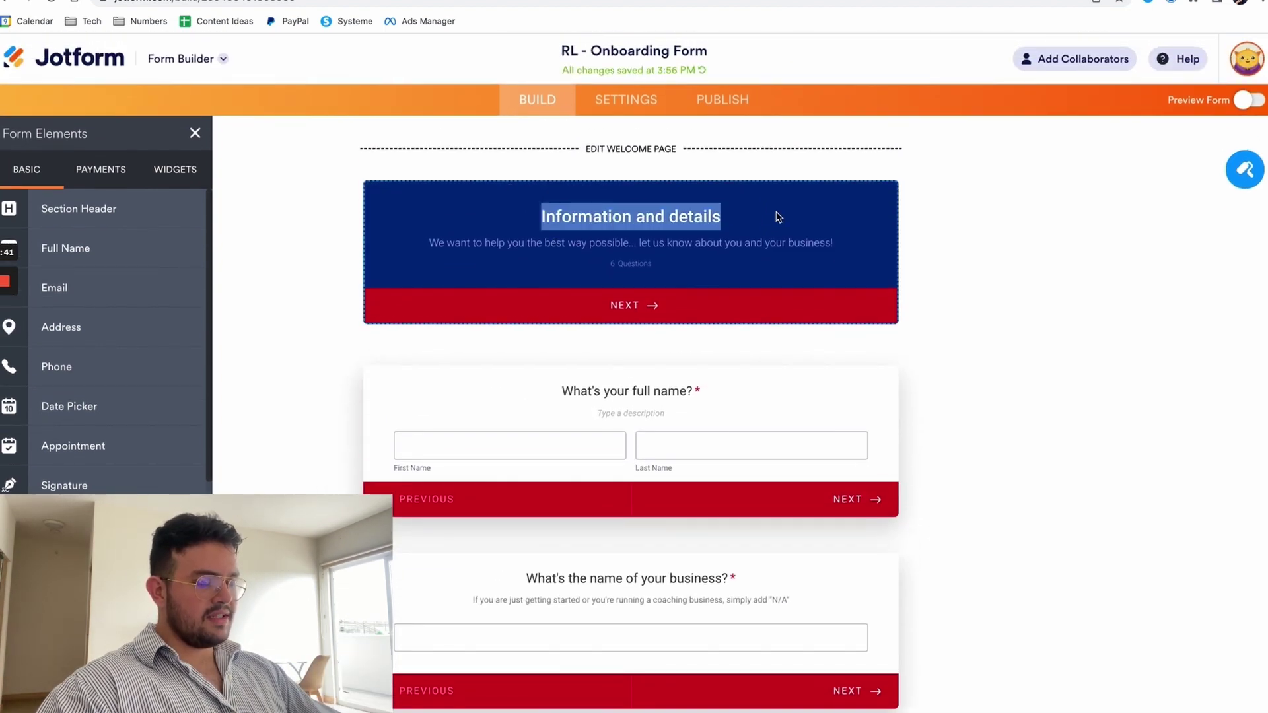
pyautogui.scroll(-20, 744, 280)
pyautogui.scroll(5, 745, 286)
pyautogui.scroll(4, 587, 277)
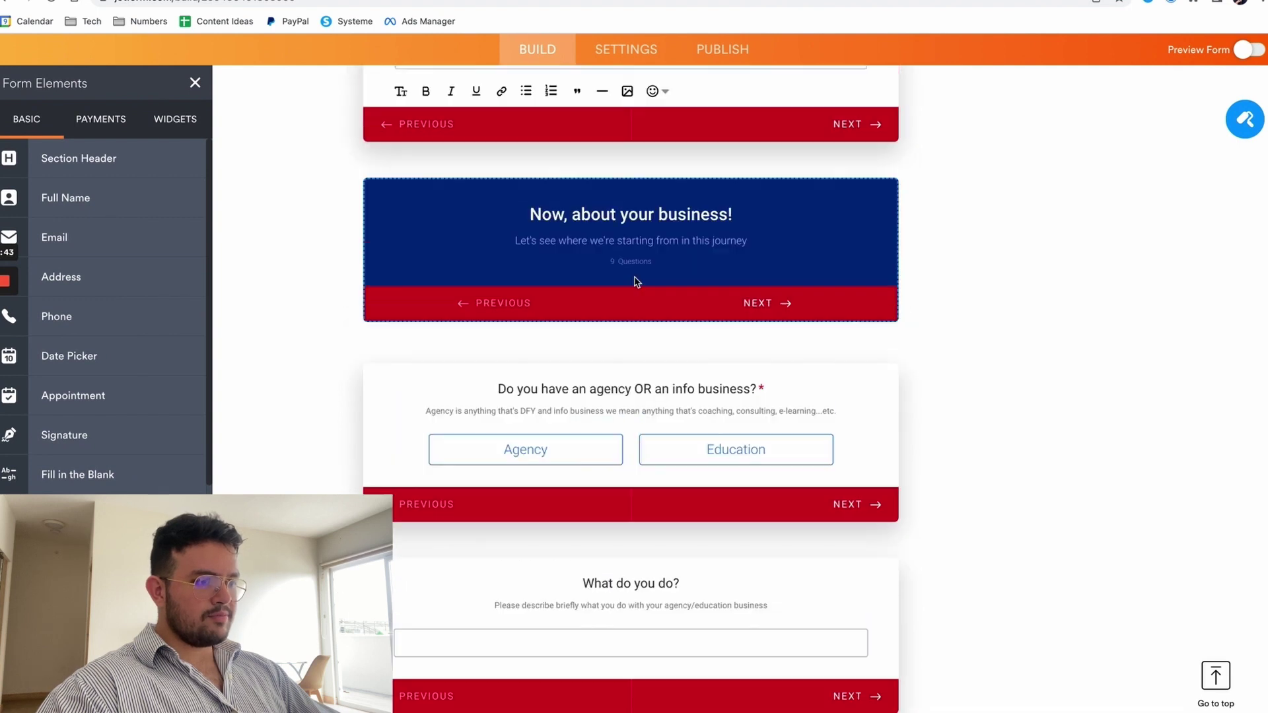
pyautogui.moveTo(529, 215); pyautogui.dragTo(773, 238)
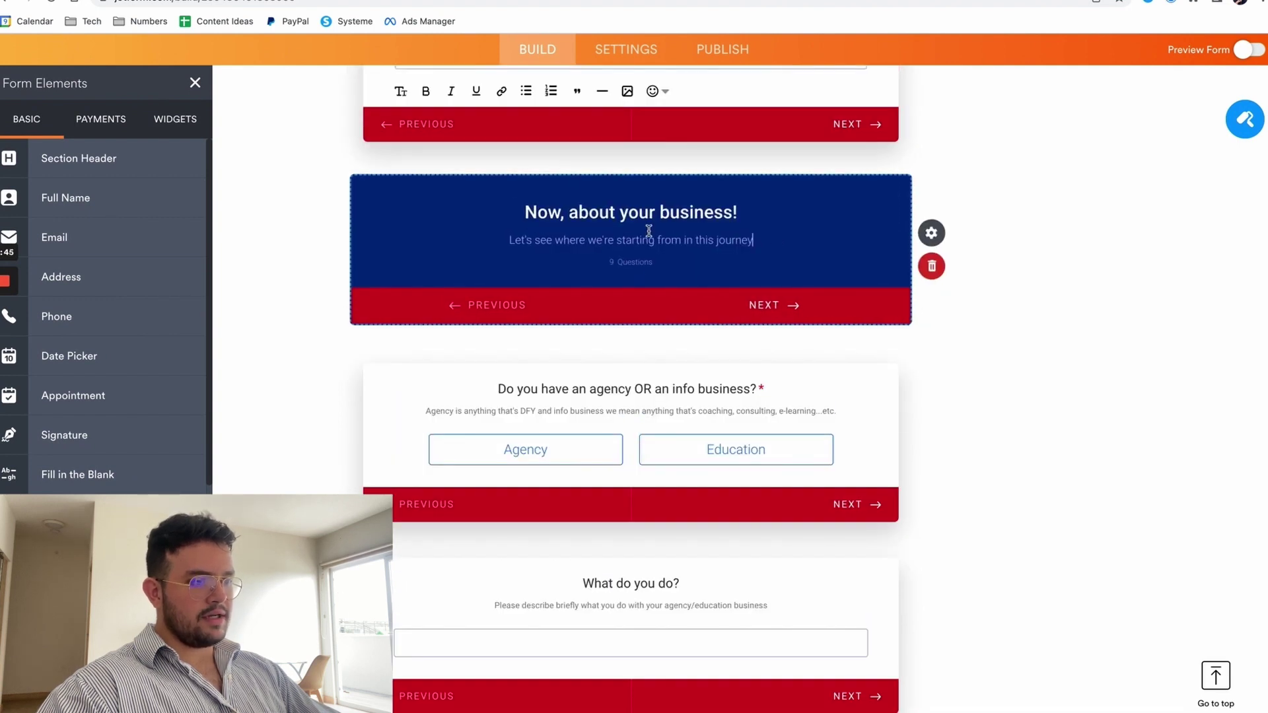
pyautogui.click(1007, 406)
pyautogui.scroll(-1, 626, 319)
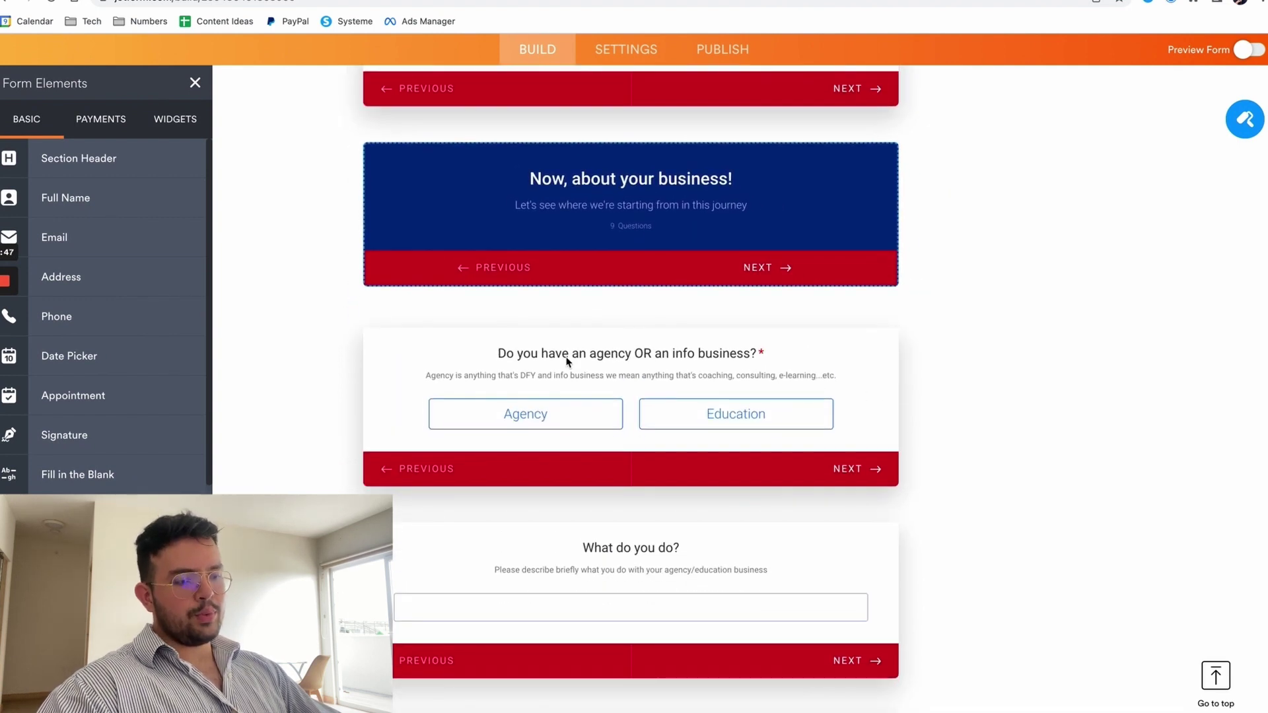
# - Step through the agency type, what-you-do, revenue, market-fit and current-situation questions
pyautogui.click(612, 355)
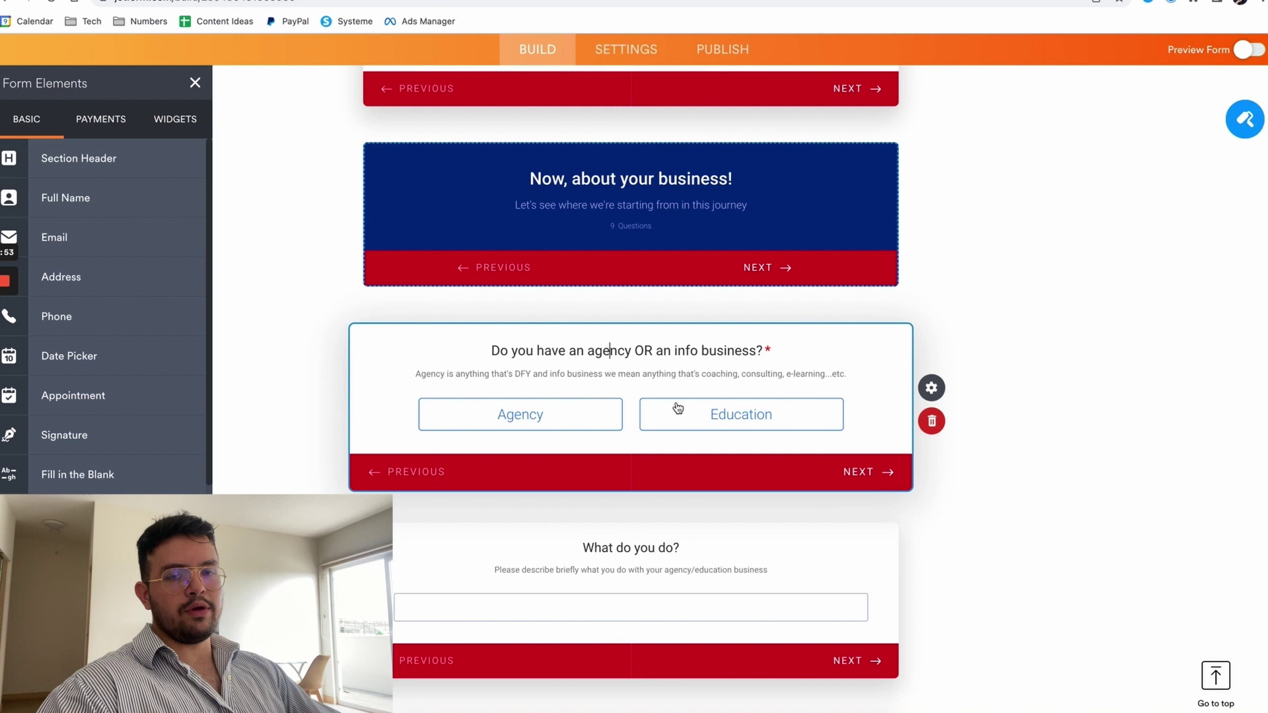
pyautogui.scroll(-3, 592, 344)
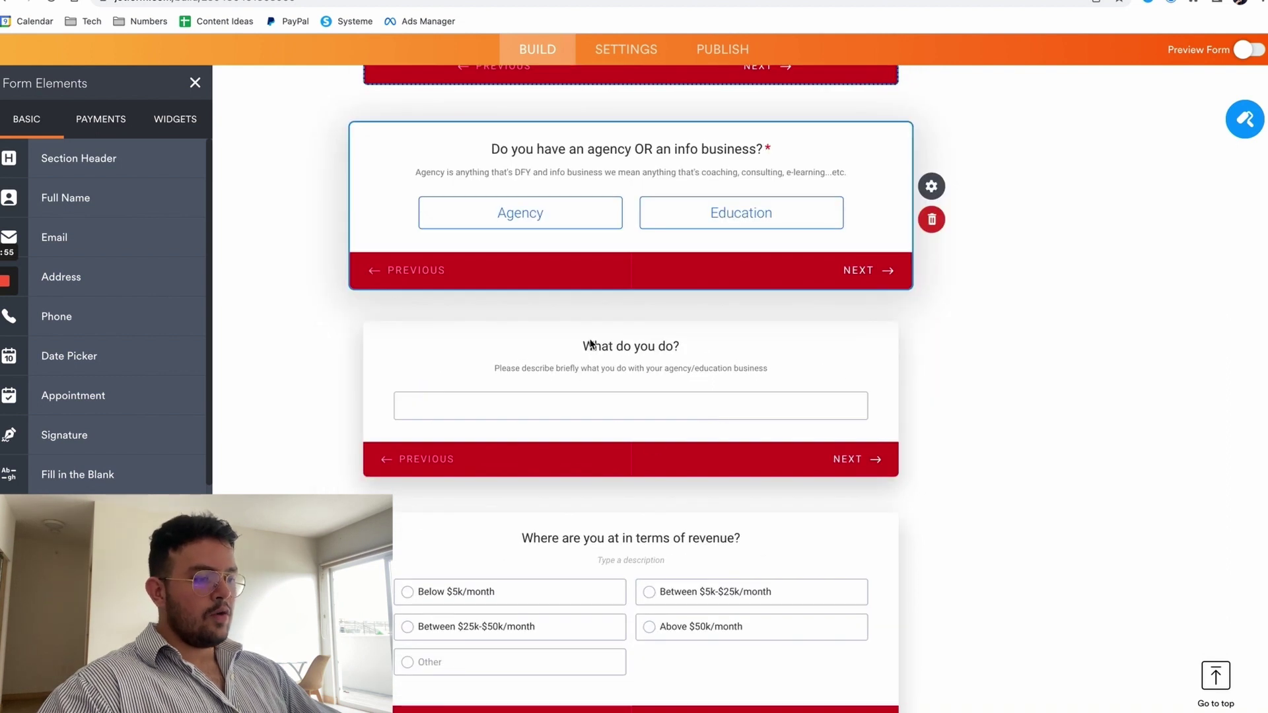
pyautogui.click(687, 343)
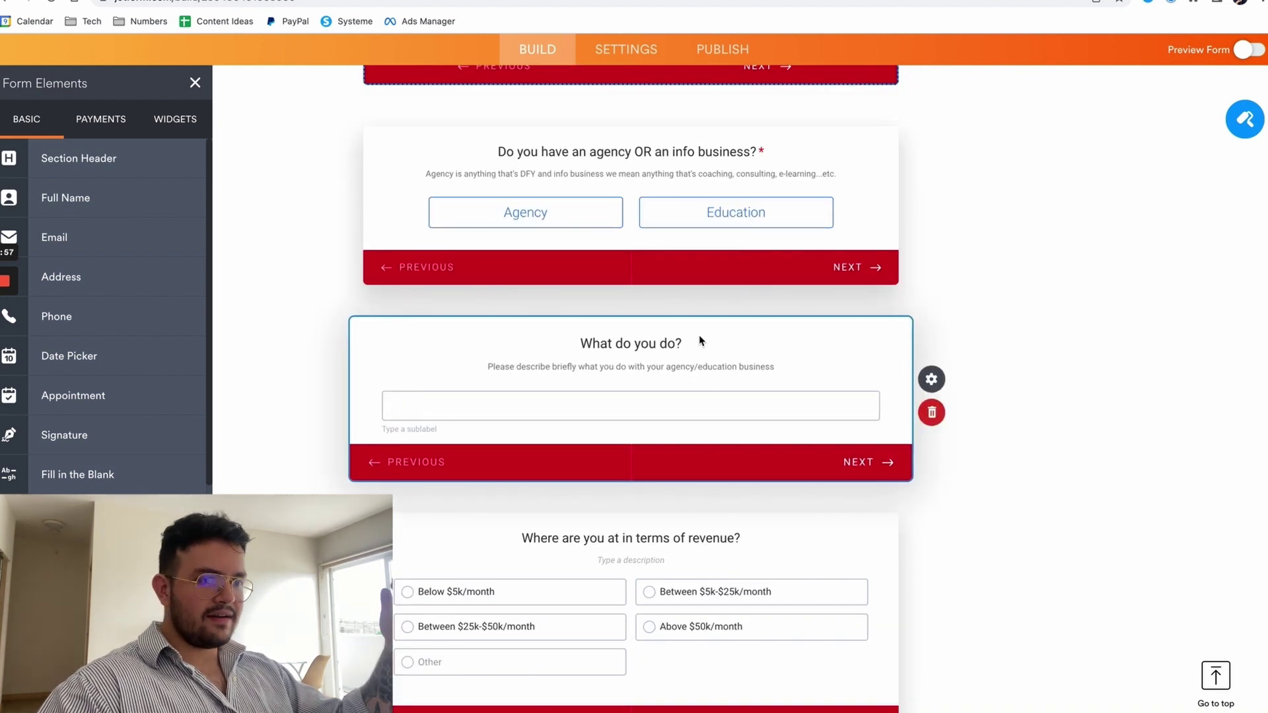
pyautogui.scroll(-1, 634, 337)
pyautogui.scroll(-5, 592, 302)
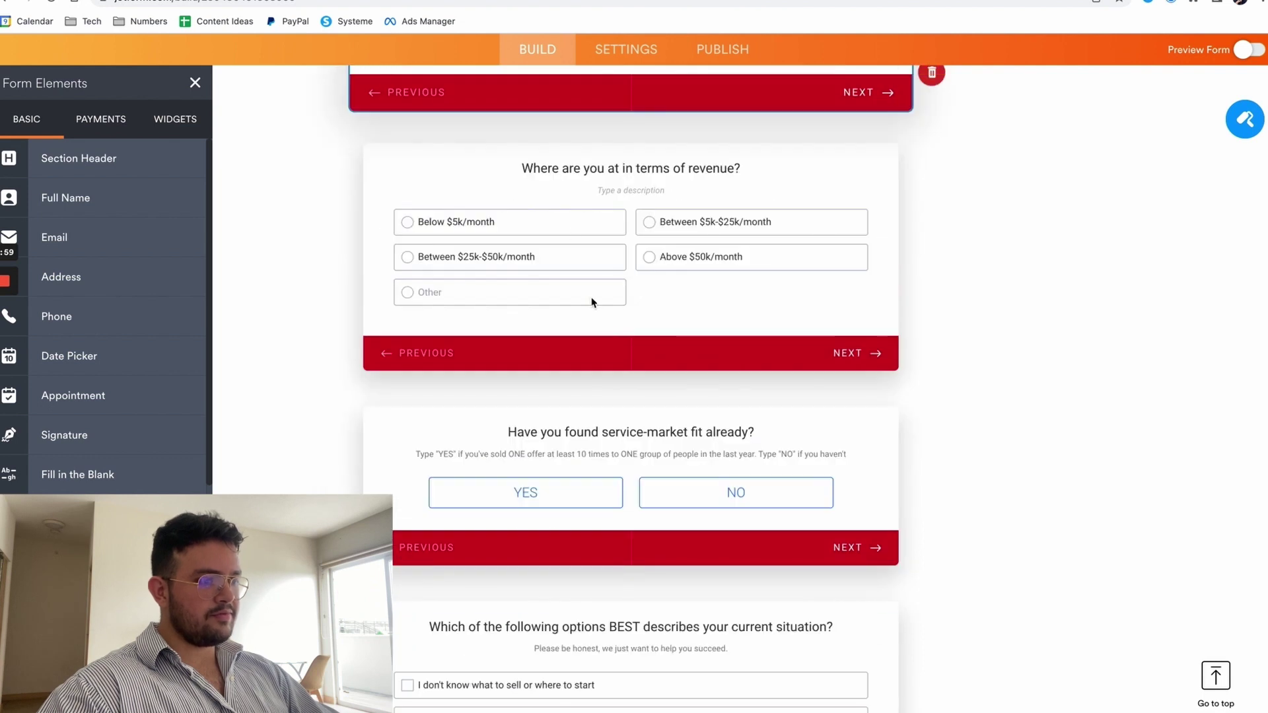
pyautogui.click(537, 170)
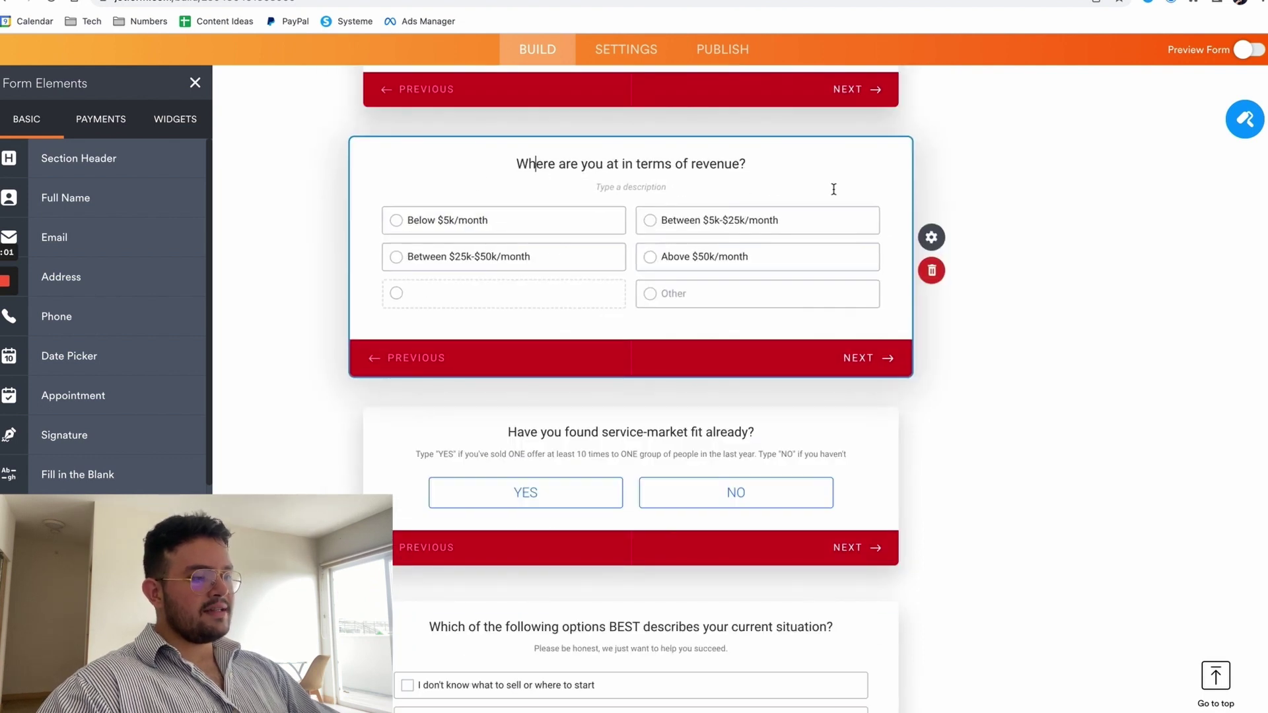
pyautogui.scroll(-3, 726, 163)
pyautogui.click(529, 310)
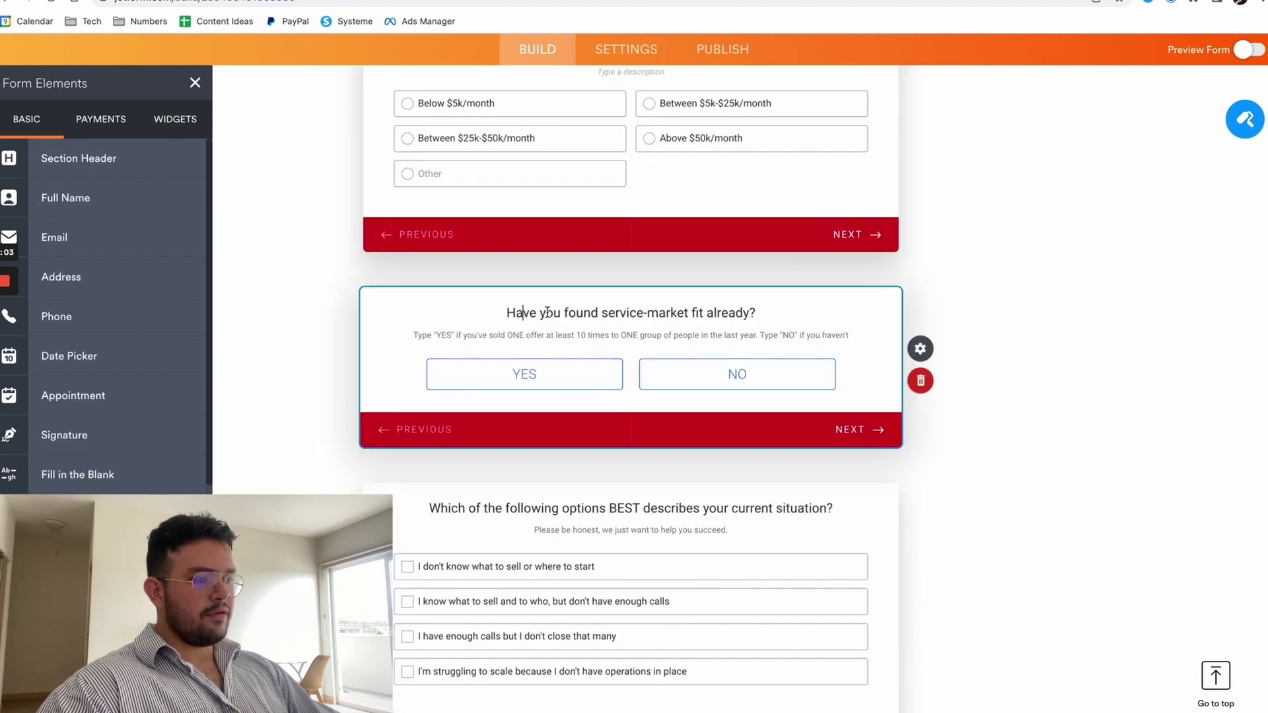
pyautogui.scroll(-2, 576, 303)
pyautogui.click(536, 387)
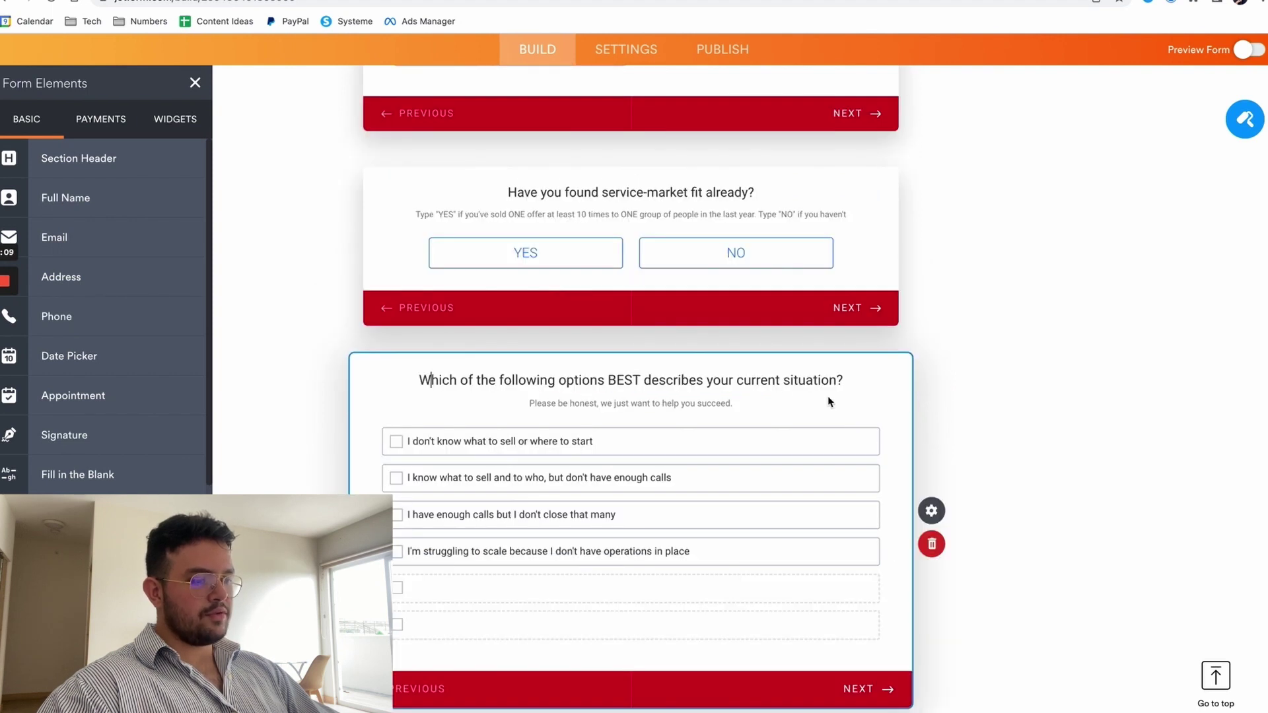
pyautogui.scroll(-2, 654, 487)
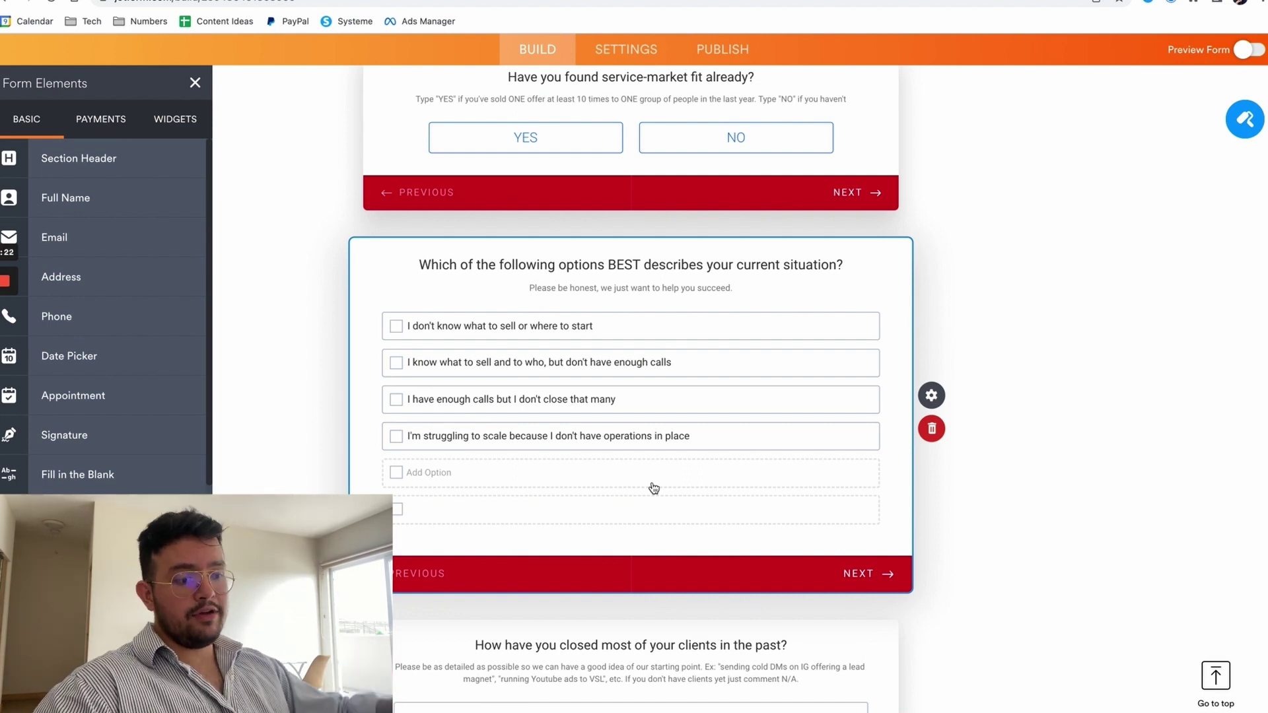
# - Review the social media links question and the closing YouTube and VAs/SDRs questions
pyautogui.moveTo(862, 449)
pyautogui.scroll(-4, 516, 395)
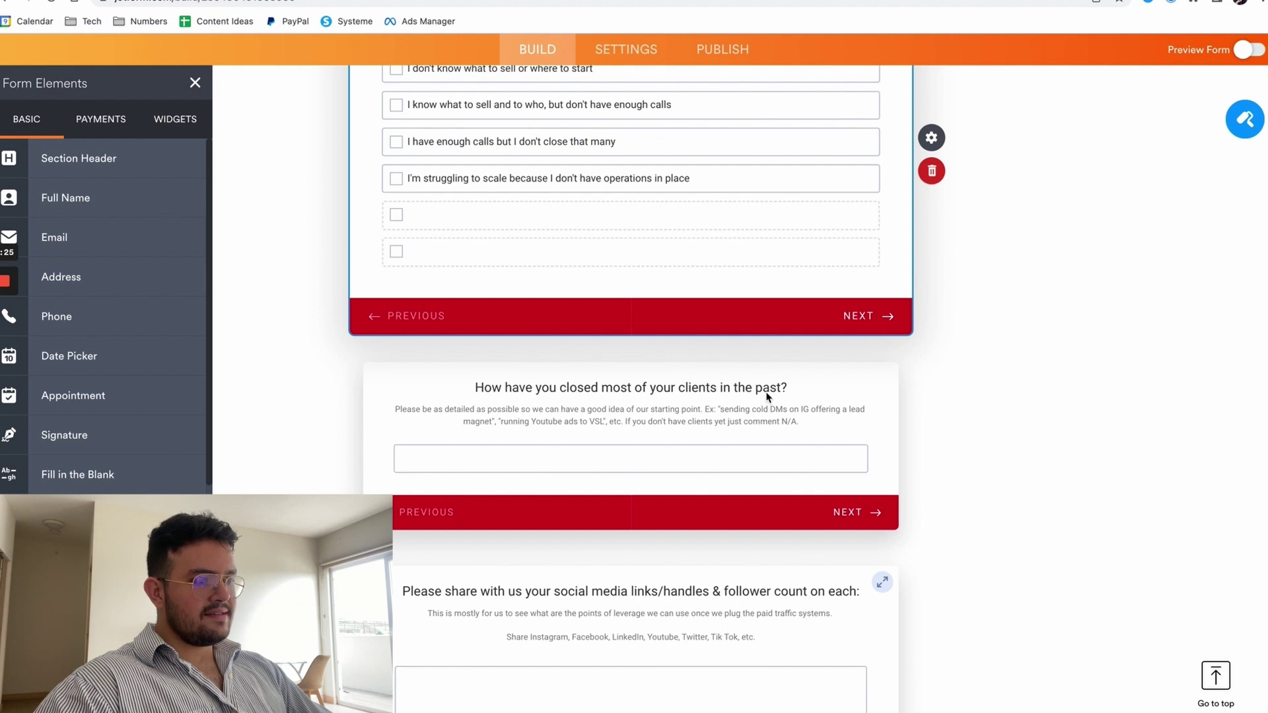
pyautogui.scroll(-5, 454, 430)
pyautogui.click(510, 331)
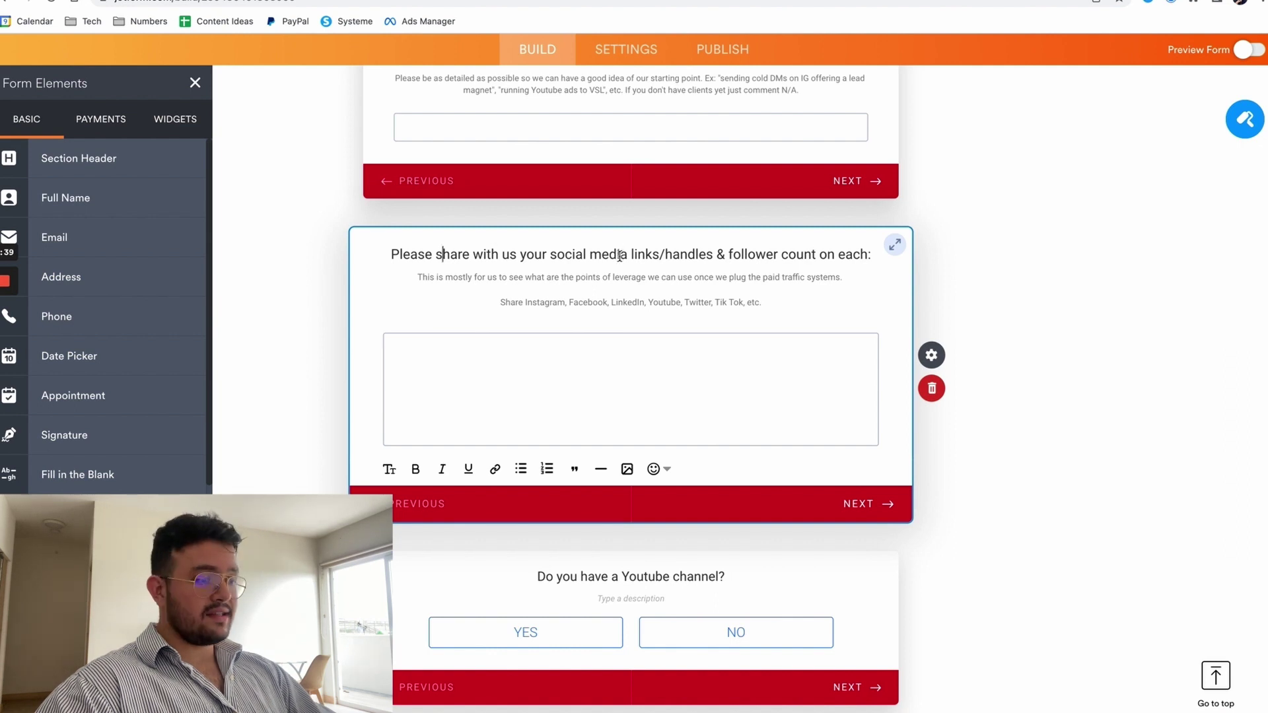
pyautogui.moveTo(558, 272); pyautogui.dragTo(847, 299)
pyautogui.click(798, 278)
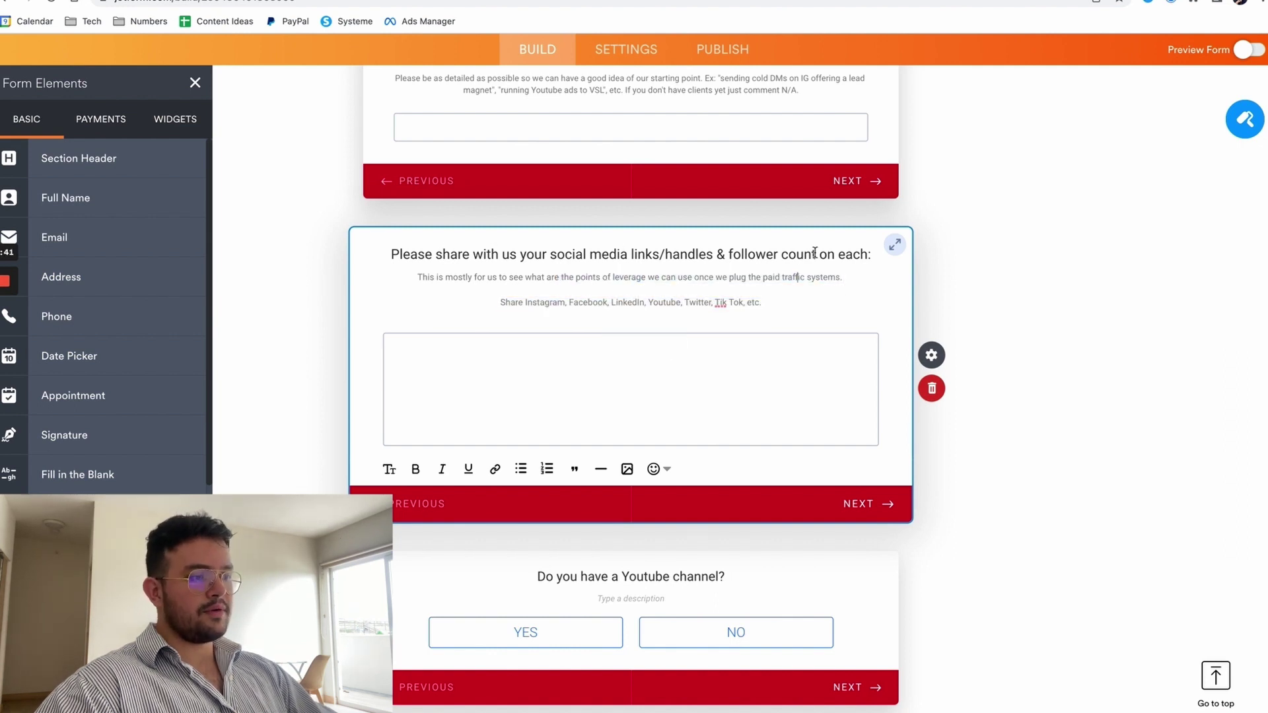
pyautogui.scroll(-3, 762, 280)
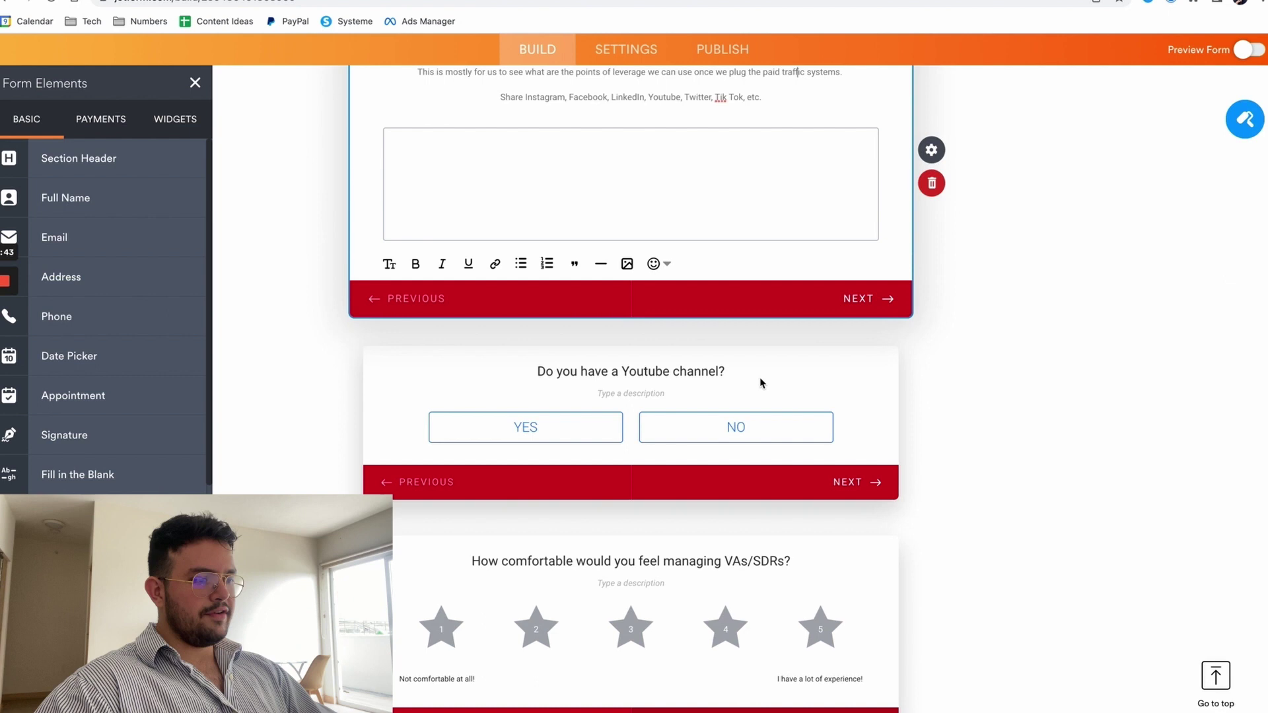
pyautogui.scroll(-3, 760, 383)
pyautogui.moveTo(546, 419); pyautogui.dragTo(608, 404)
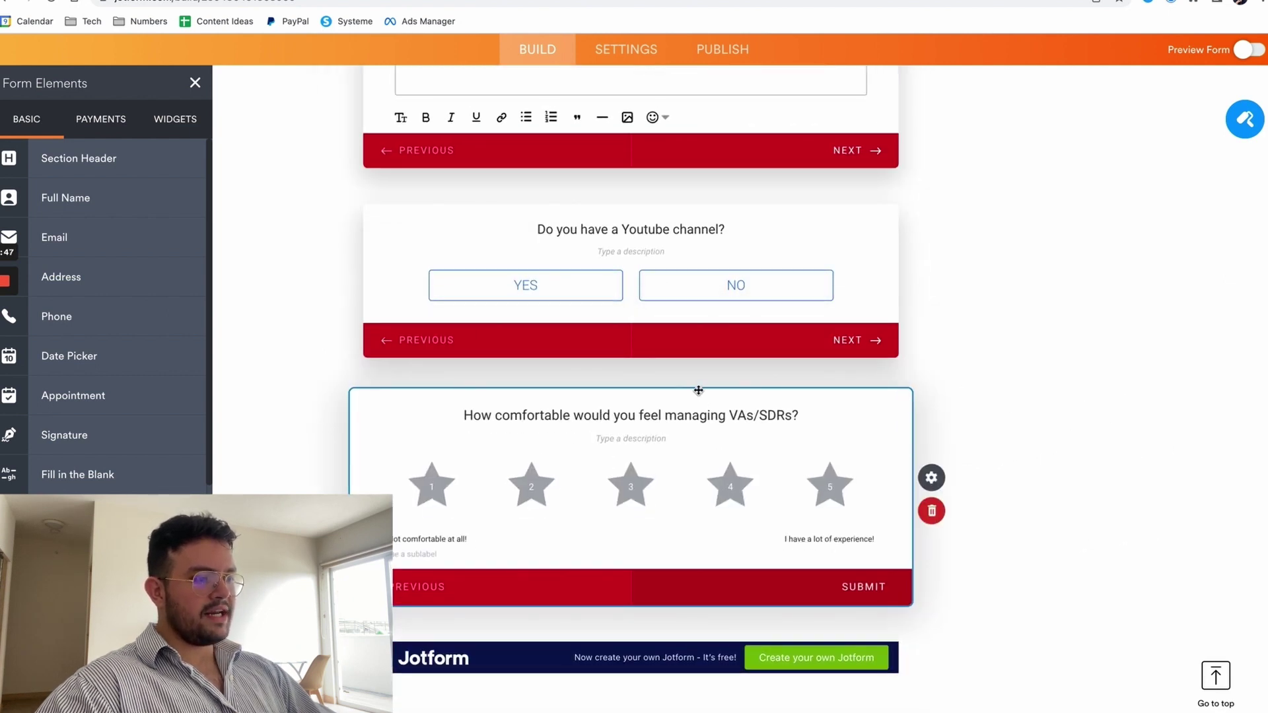
pyautogui.scroll(20, 881, 177)
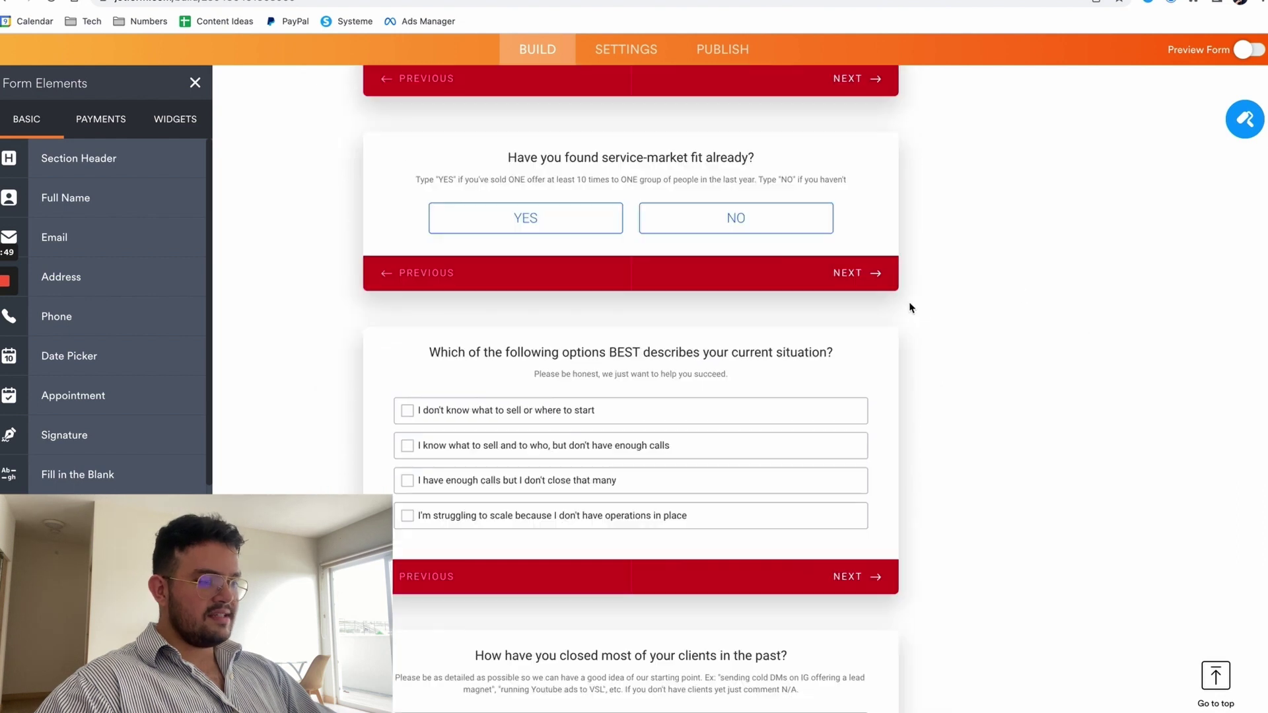
# - Show the form's Quick Share link on Jotform's Publish page
pyautogui.click(626, 49)
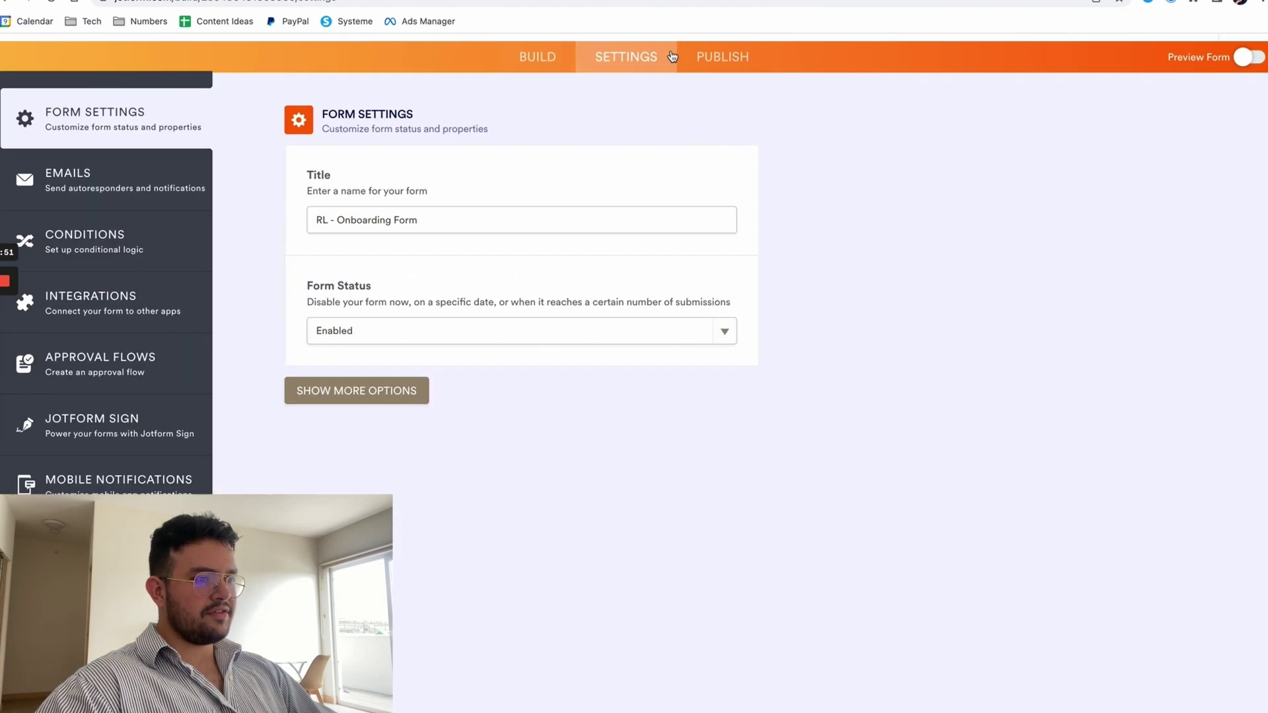
pyautogui.click(722, 99)
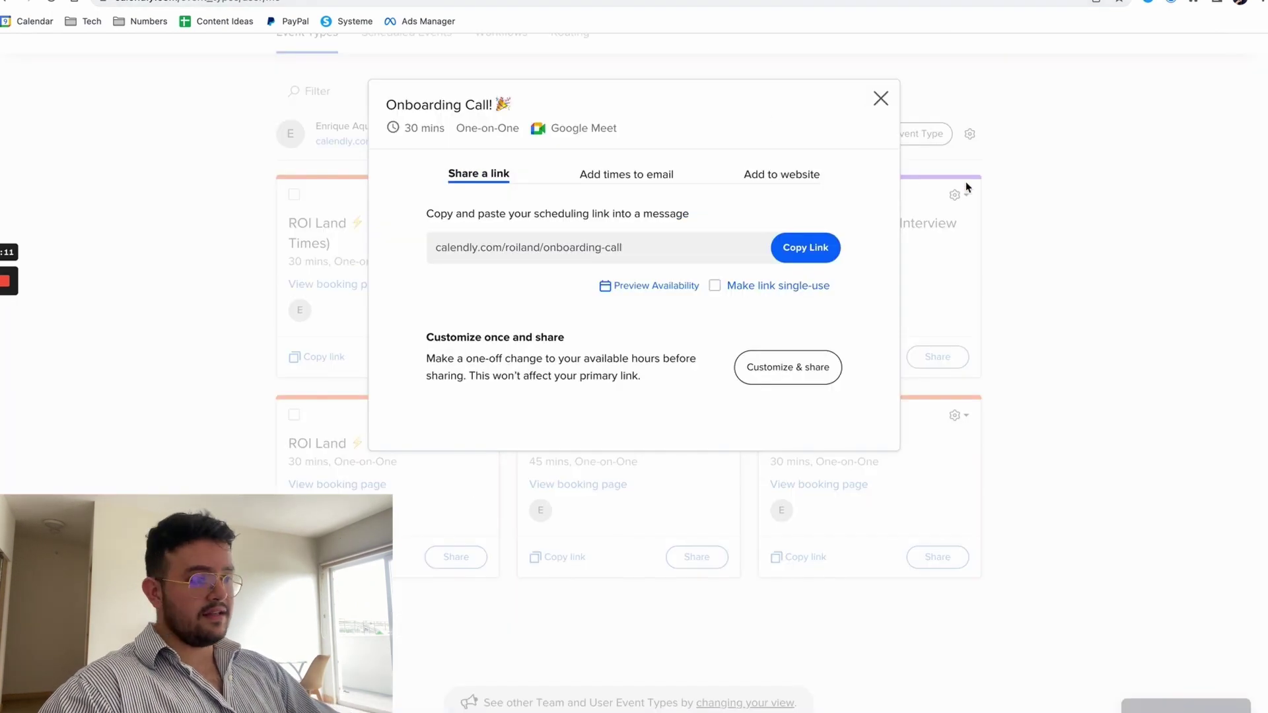
pyautogui.click(880, 99)
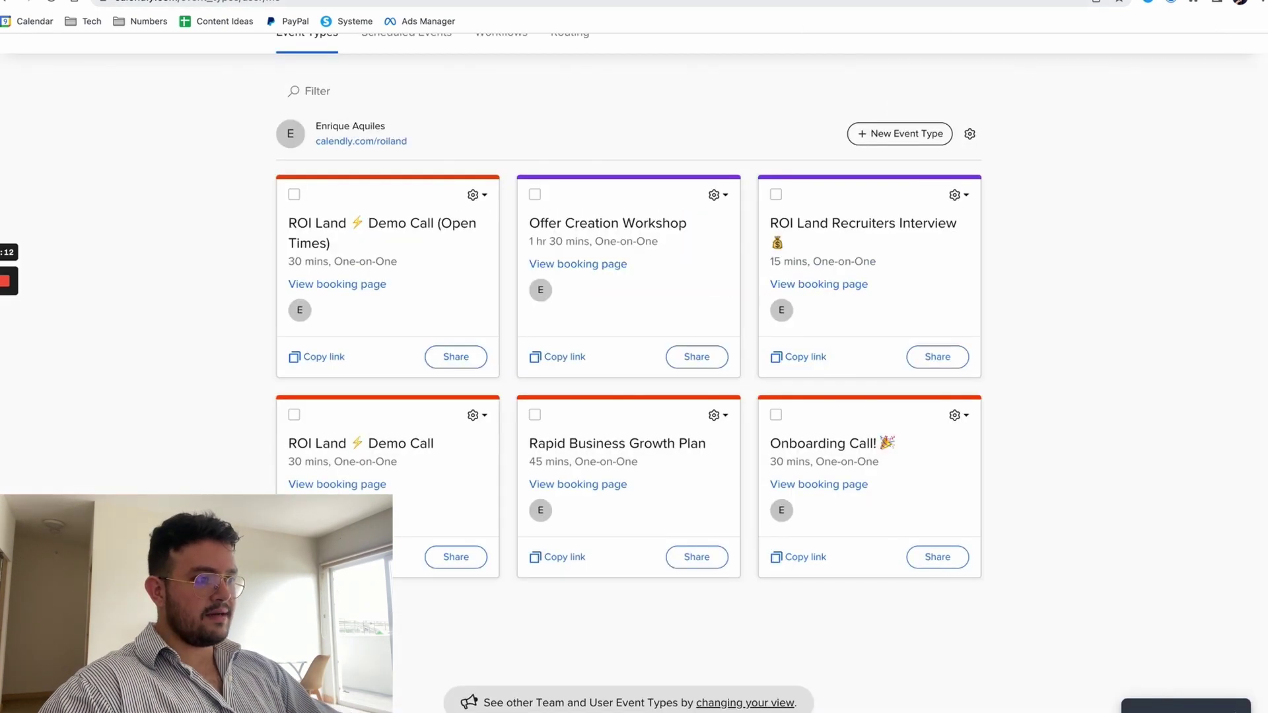
# - Copy and test the Onboarding Call booking link, then return to the Event Types list
pyautogui.click(805, 556)
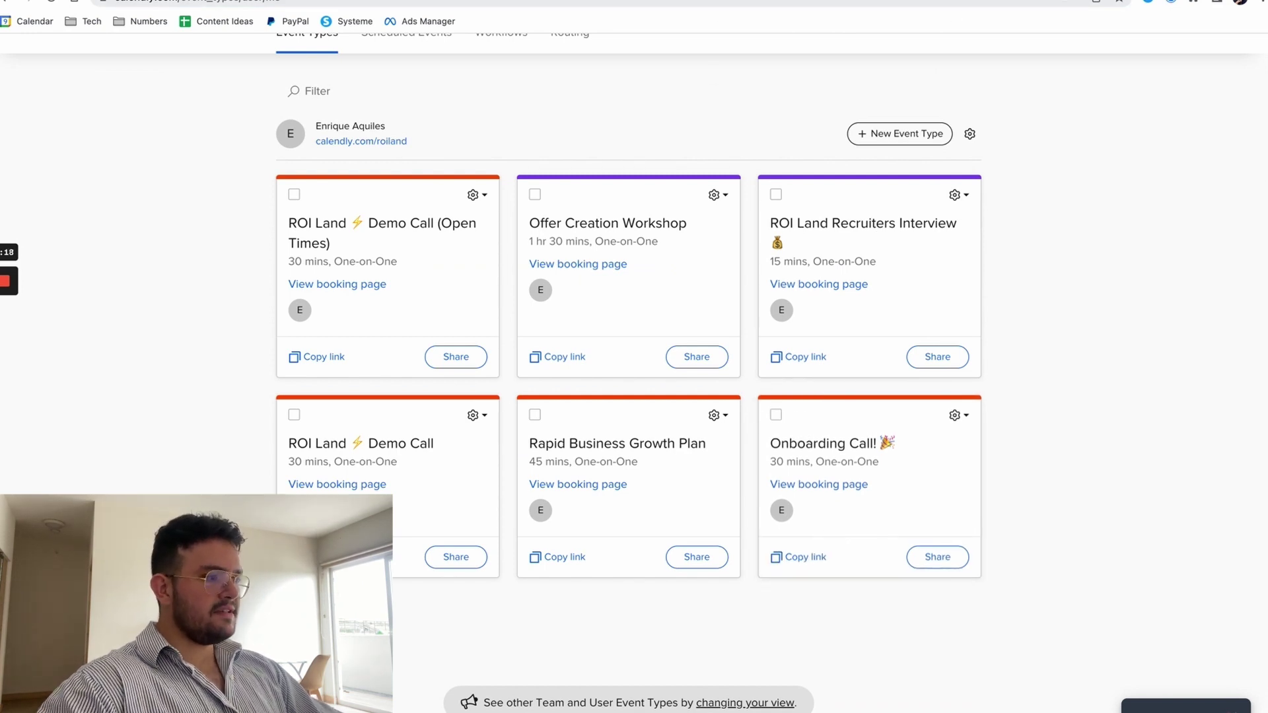
pyautogui.hotkey('ctrl', 't')
pyautogui.write('https://calendly.com/roiland/onboarding-call')
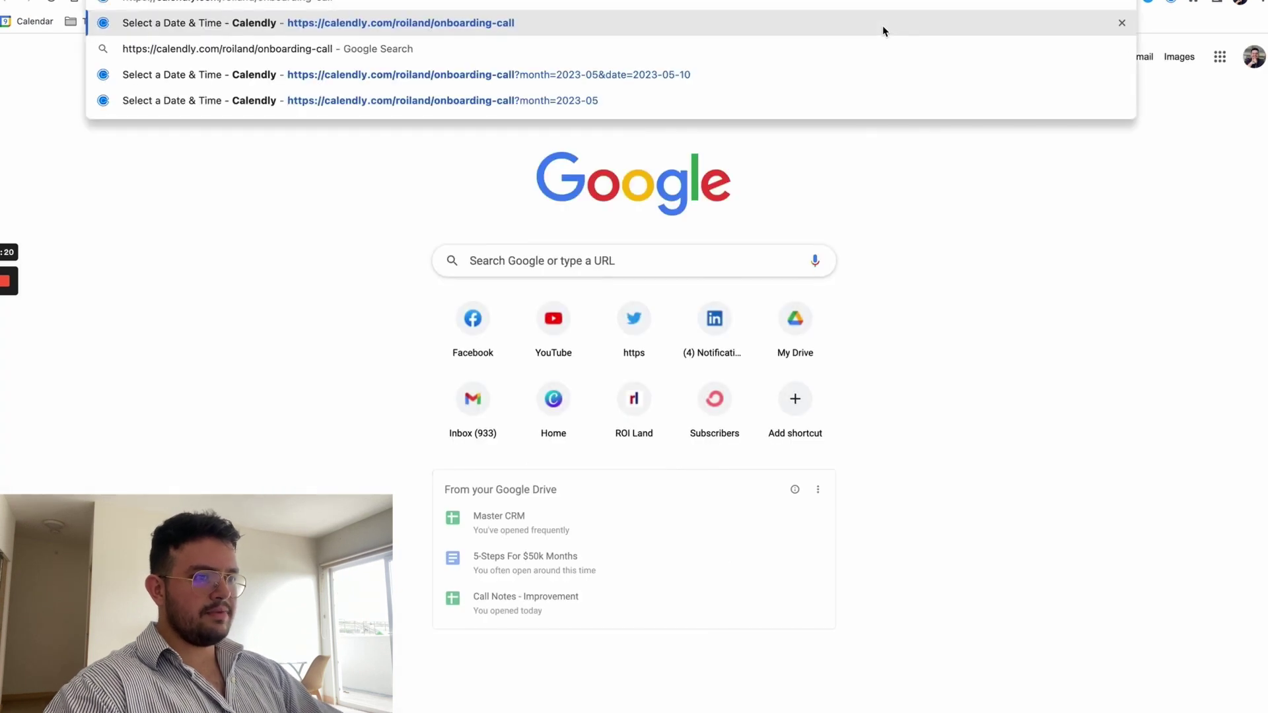
pyautogui.press('Return')
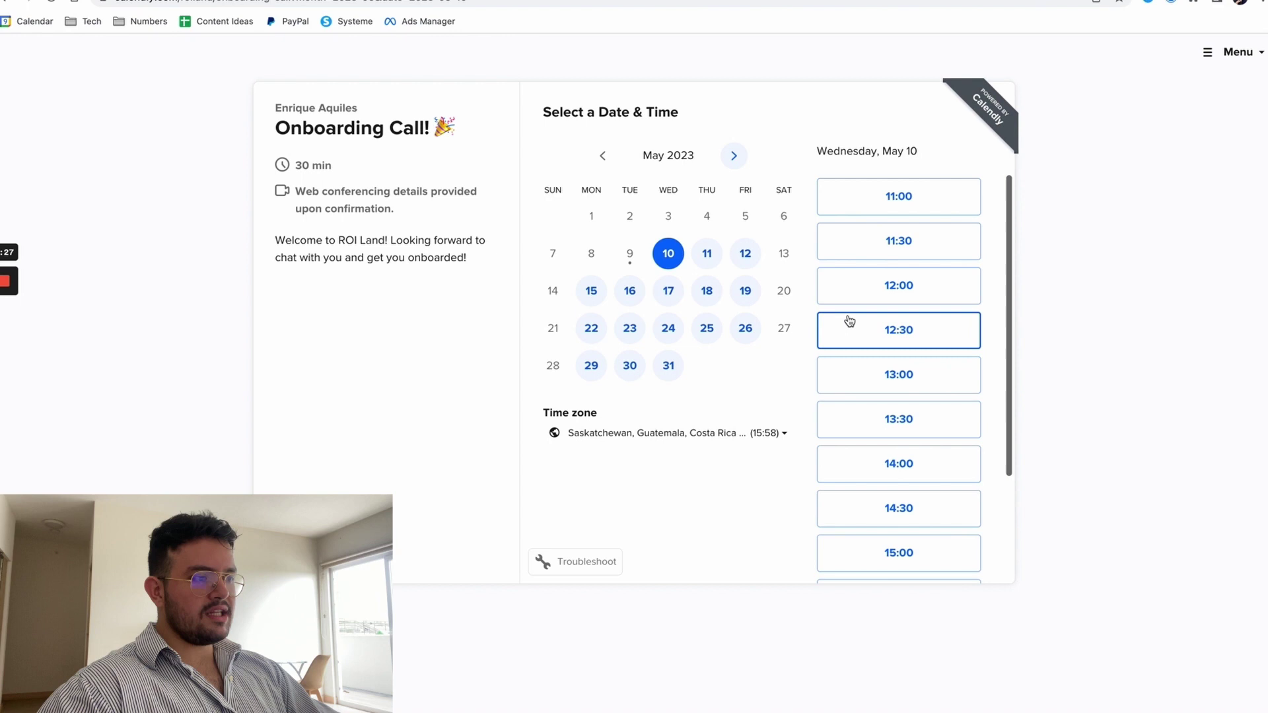
pyautogui.hotkey('ctrl', 'w')
pyautogui.click(307, 168)
pyautogui.scroll(-1, 561, 370)
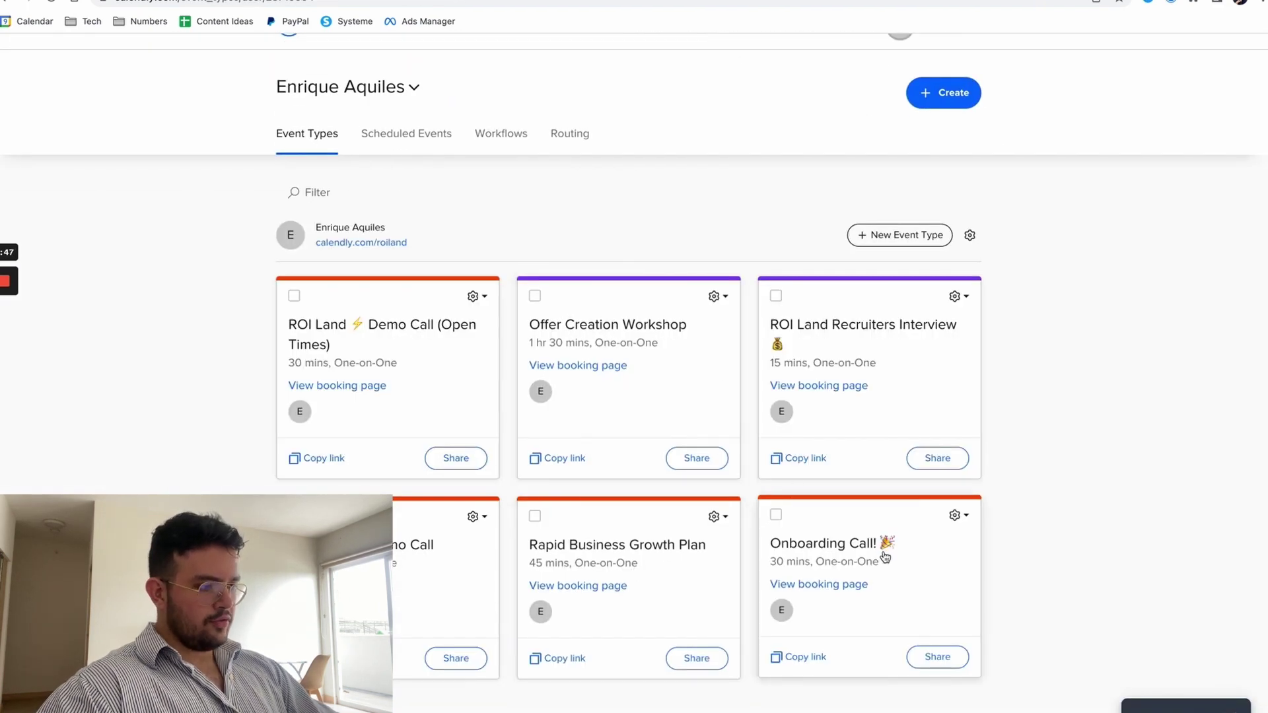
# - Open the Onboarding Call's Client Onboarding Sequence workflow and edit its Send email to invitee action
pyautogui.click(887, 545)
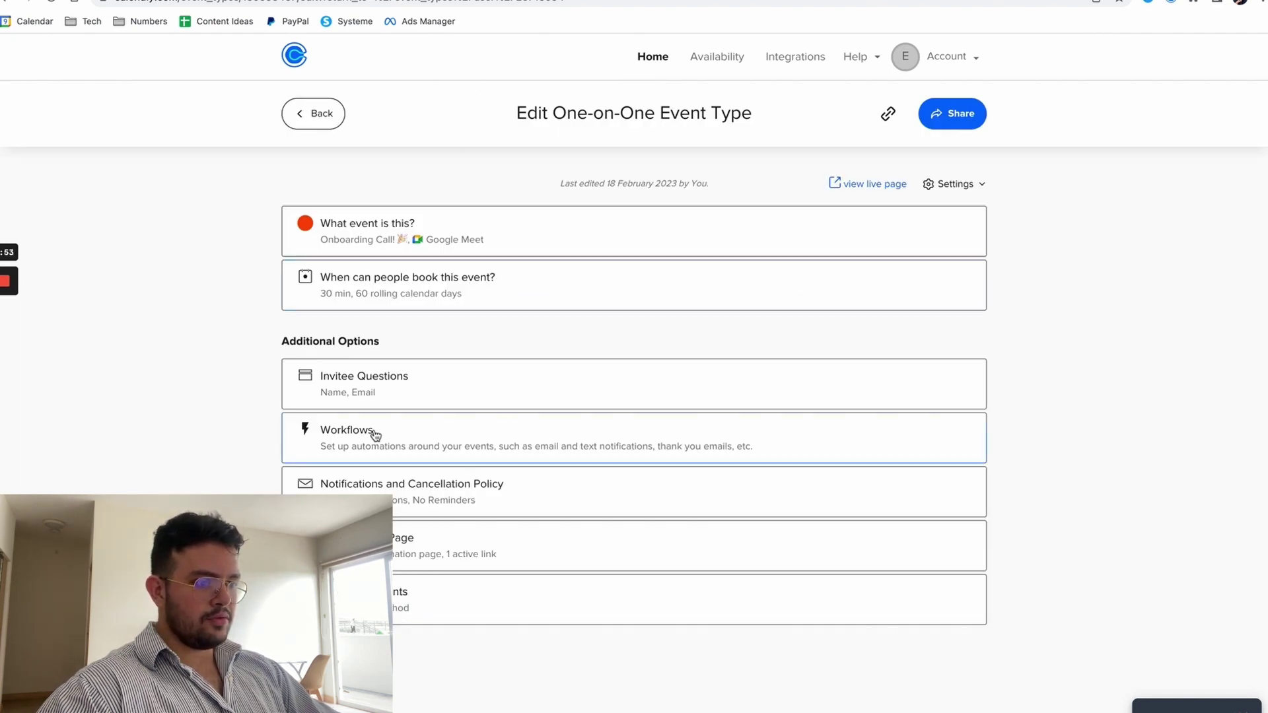
pyautogui.click(360, 447)
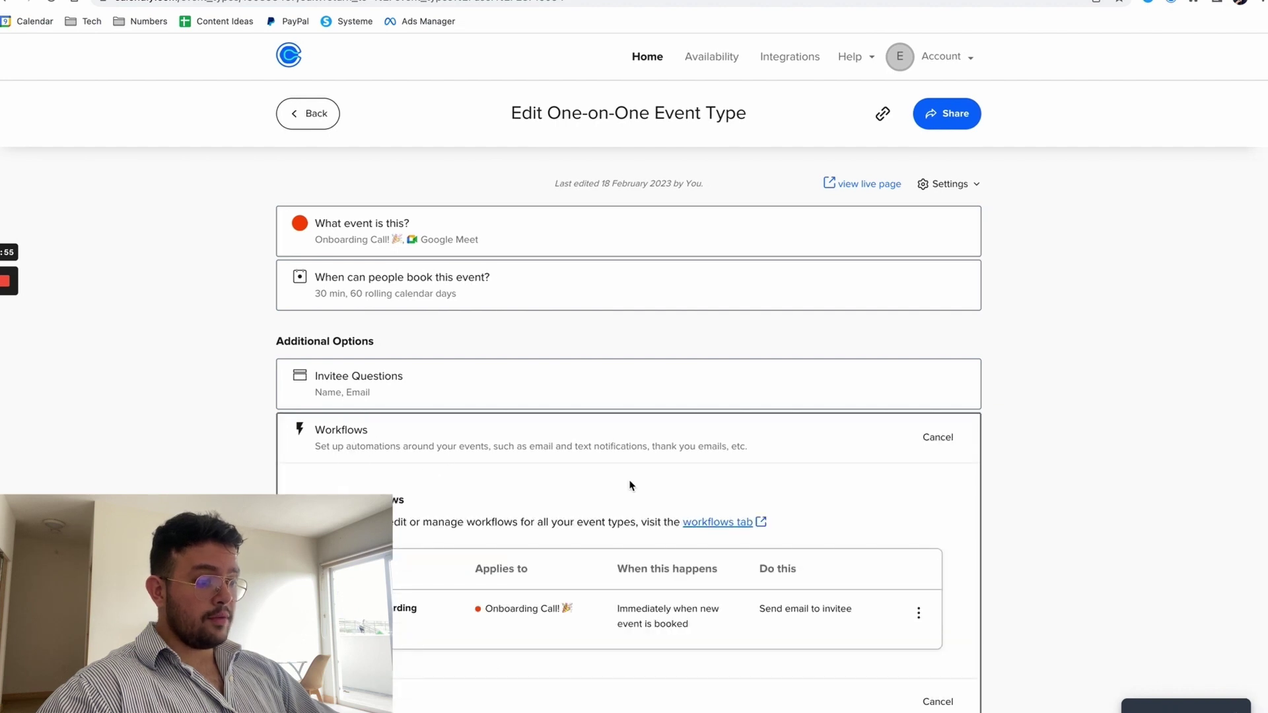
pyautogui.scroll(-4, 524, 259)
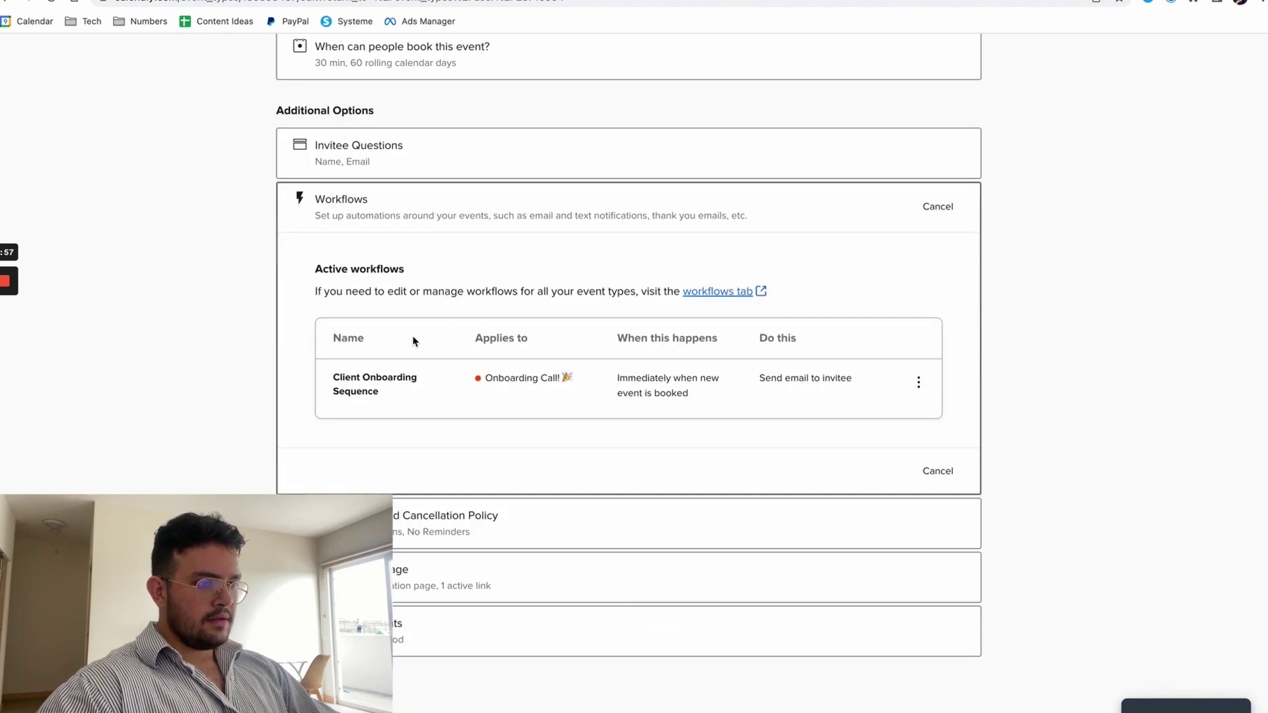
pyautogui.click(851, 383)
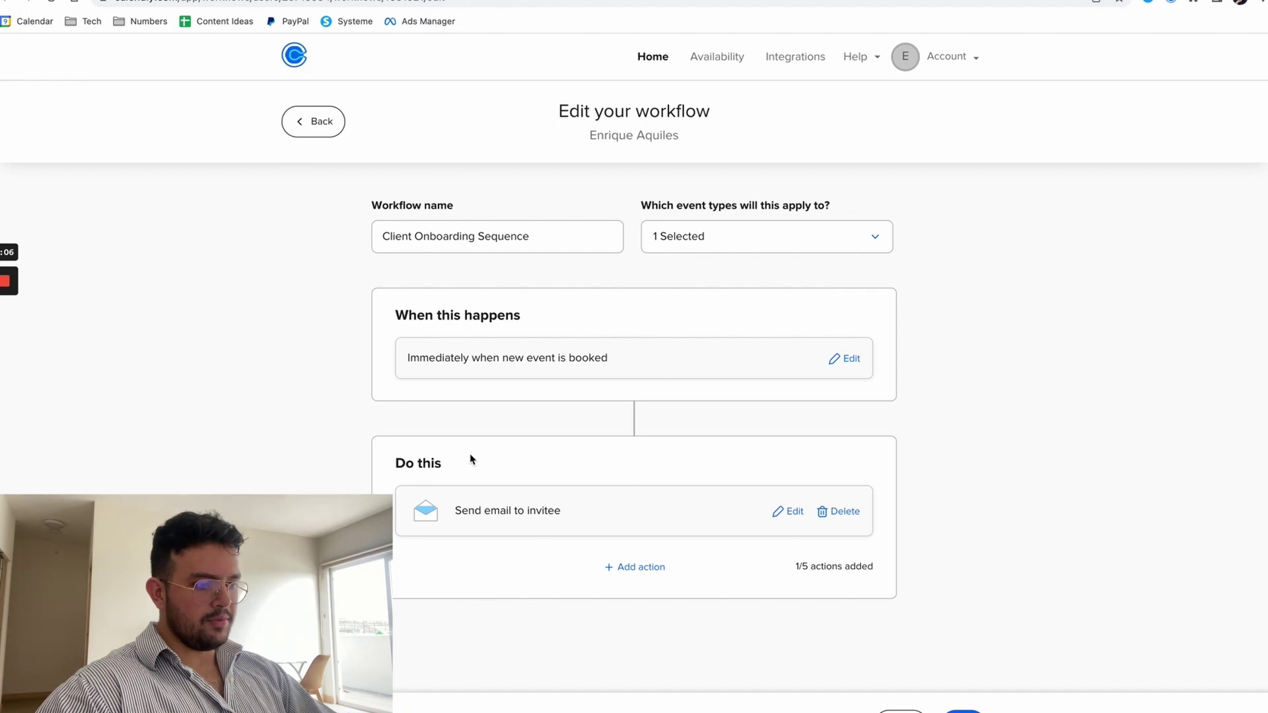
pyautogui.moveTo(457, 508); pyautogui.dragTo(586, 513)
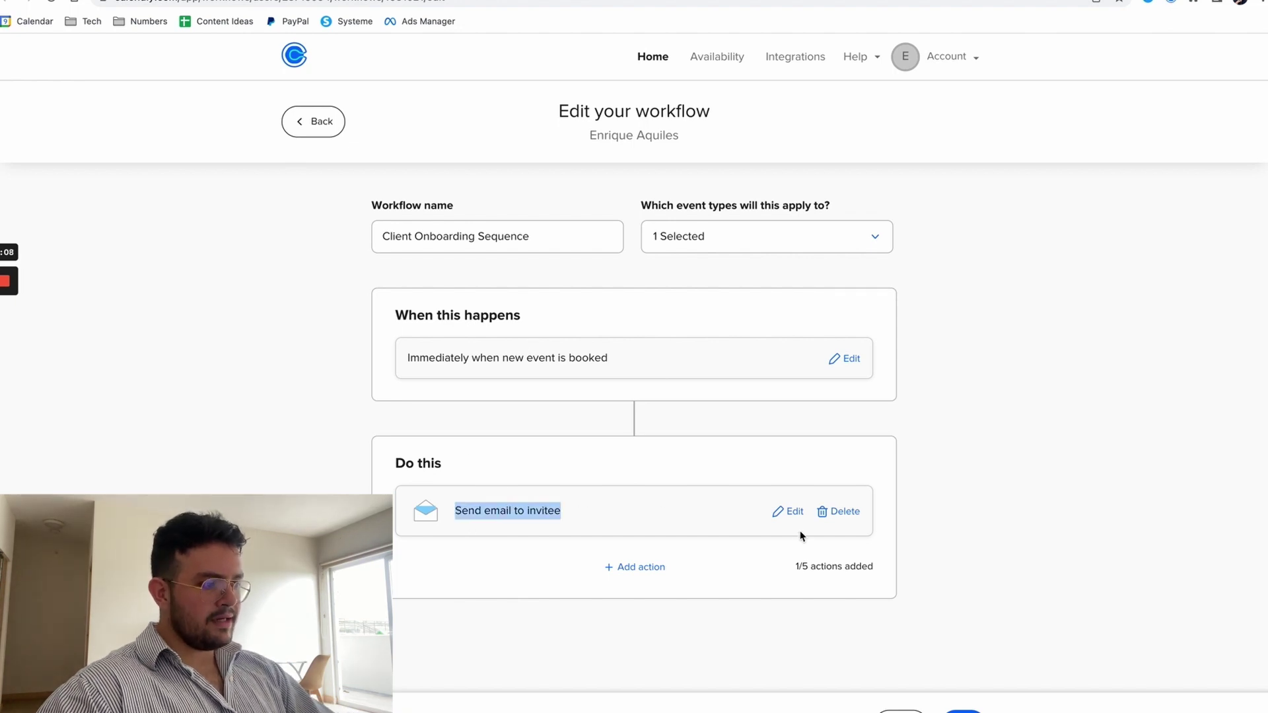
pyautogui.click(795, 512)
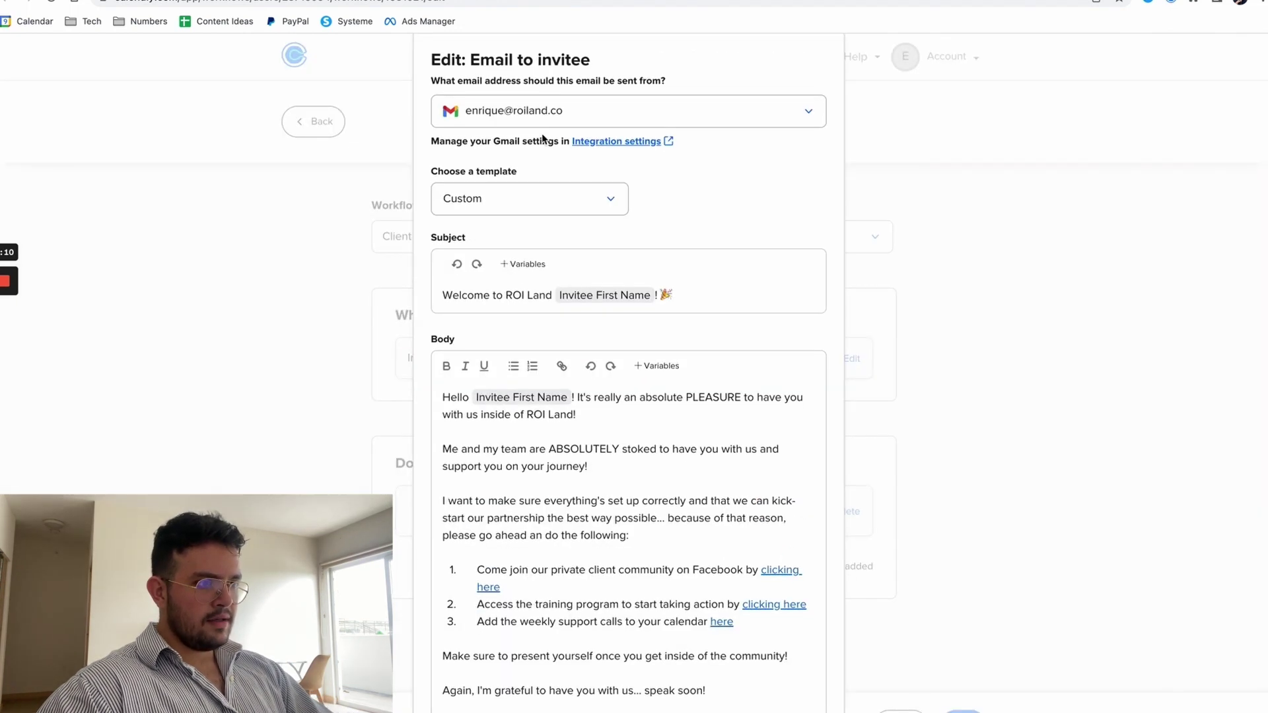
# - Scroll down the Calendly welcome email body, highlighting an opening line
pyautogui.scroll(-1, 538, 133)
pyautogui.moveTo(461, 275); pyautogui.dragTo(797, 291)
pyautogui.scroll(-3, 548, 378)
pyautogui.click(588, 315)
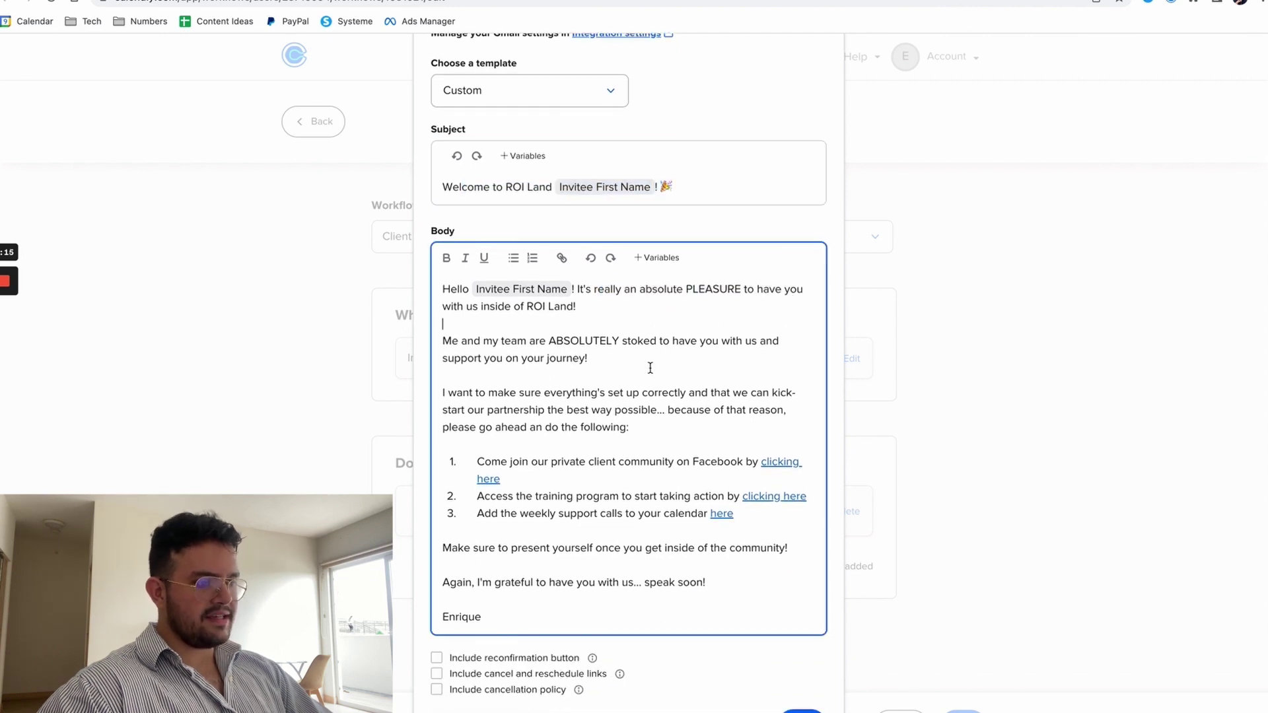
# - Highlight the weekly support calls, community and closing thank-you lines in the email
pyautogui.click(597, 462)
pyautogui.click(547, 496)
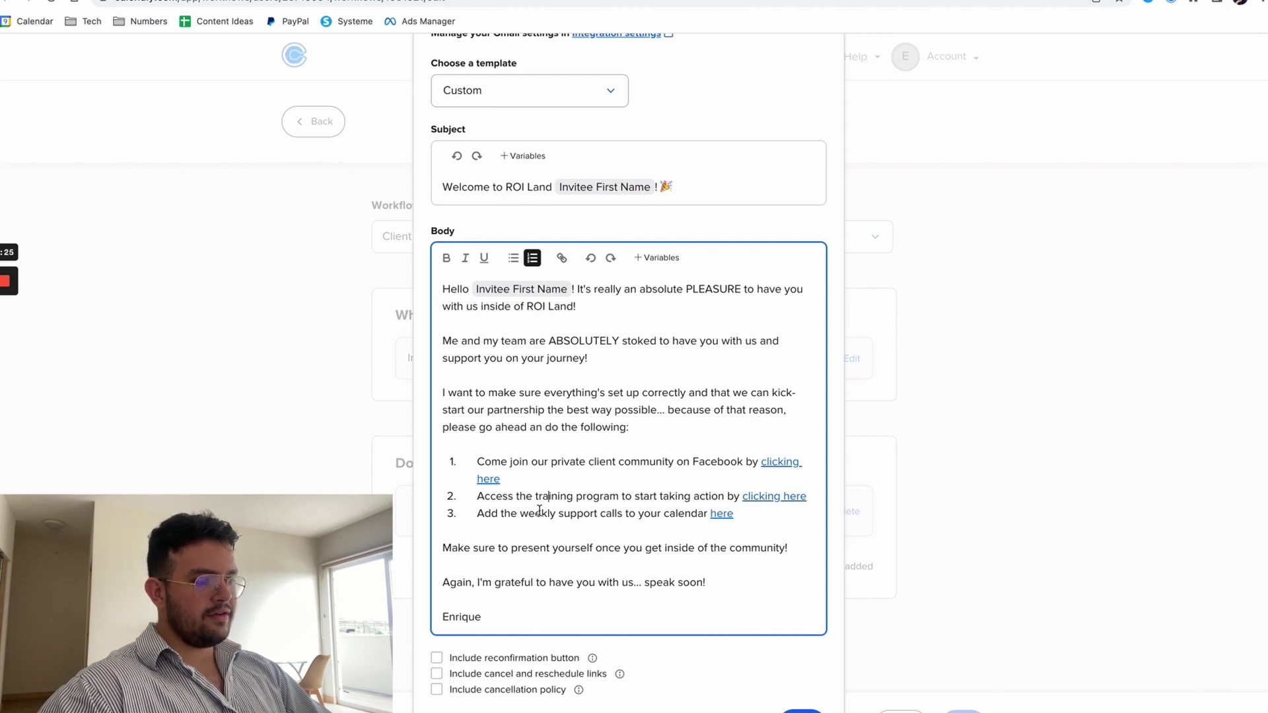
pyautogui.moveTo(484, 516); pyautogui.dragTo(663, 519)
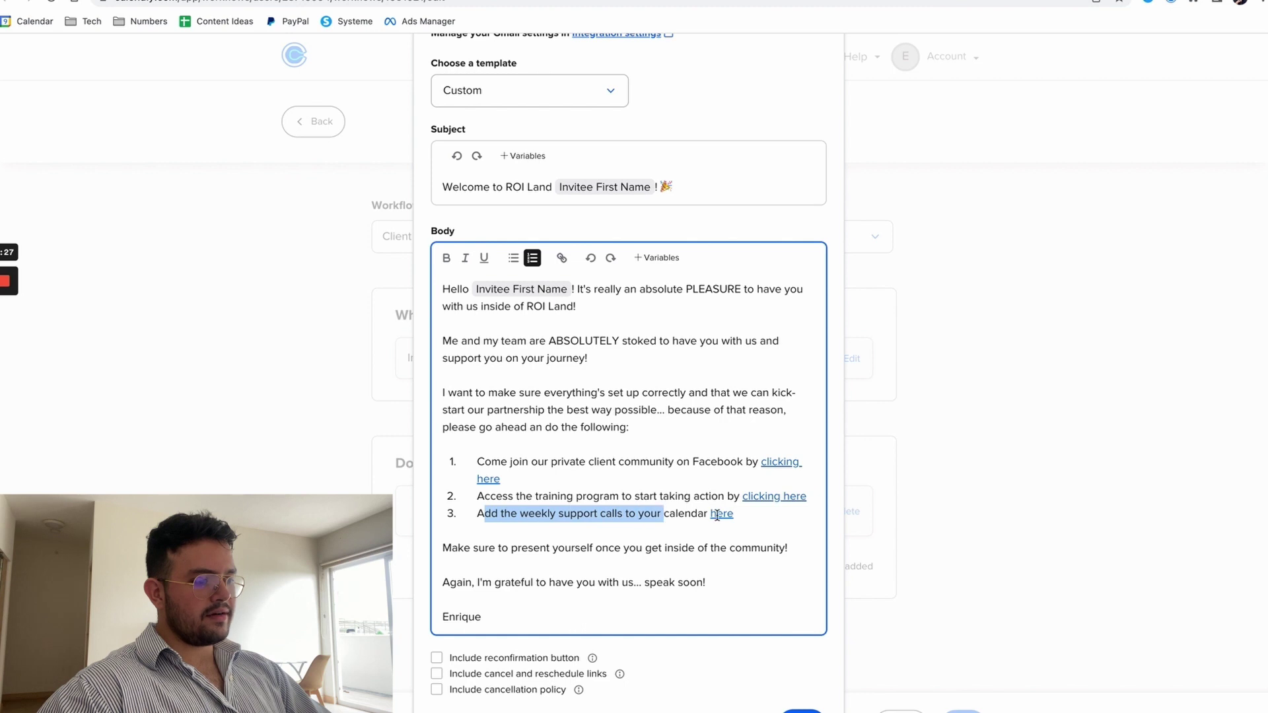
pyautogui.click(584, 534)
pyautogui.moveTo(481, 549); pyautogui.dragTo(742, 546)
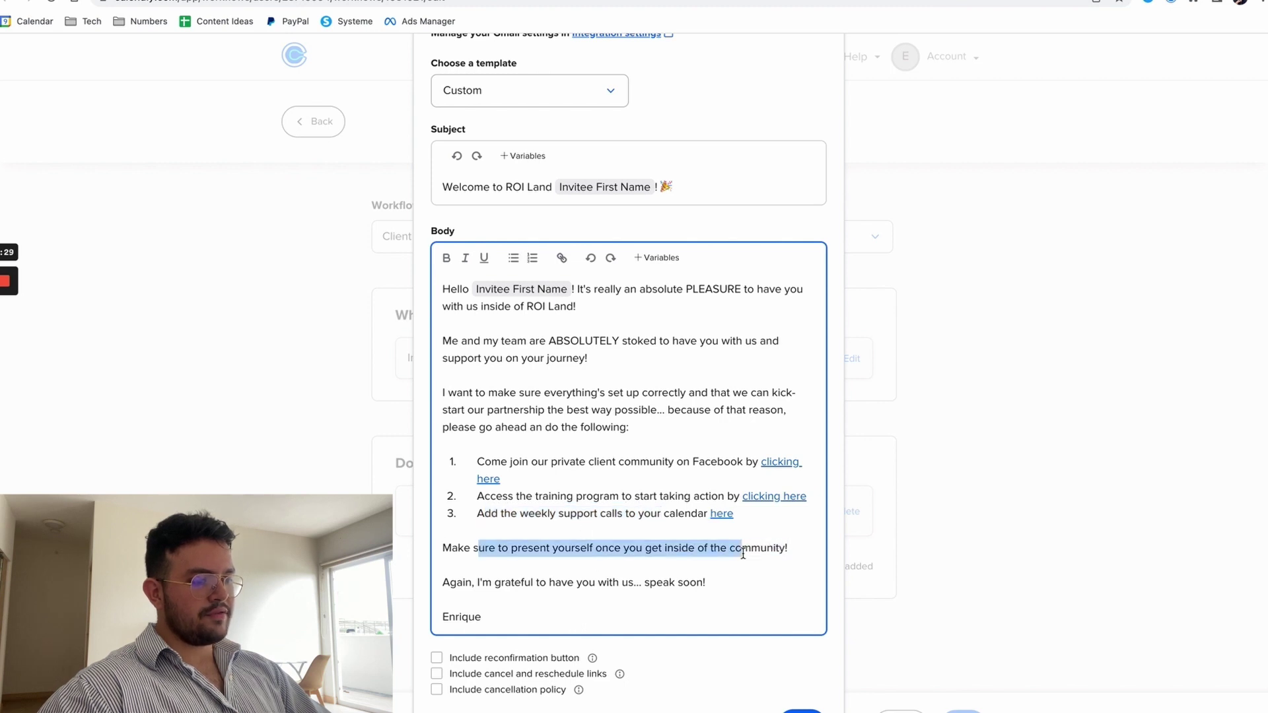
pyautogui.click(529, 586)
pyautogui.moveTo(466, 567); pyautogui.dragTo(691, 582)
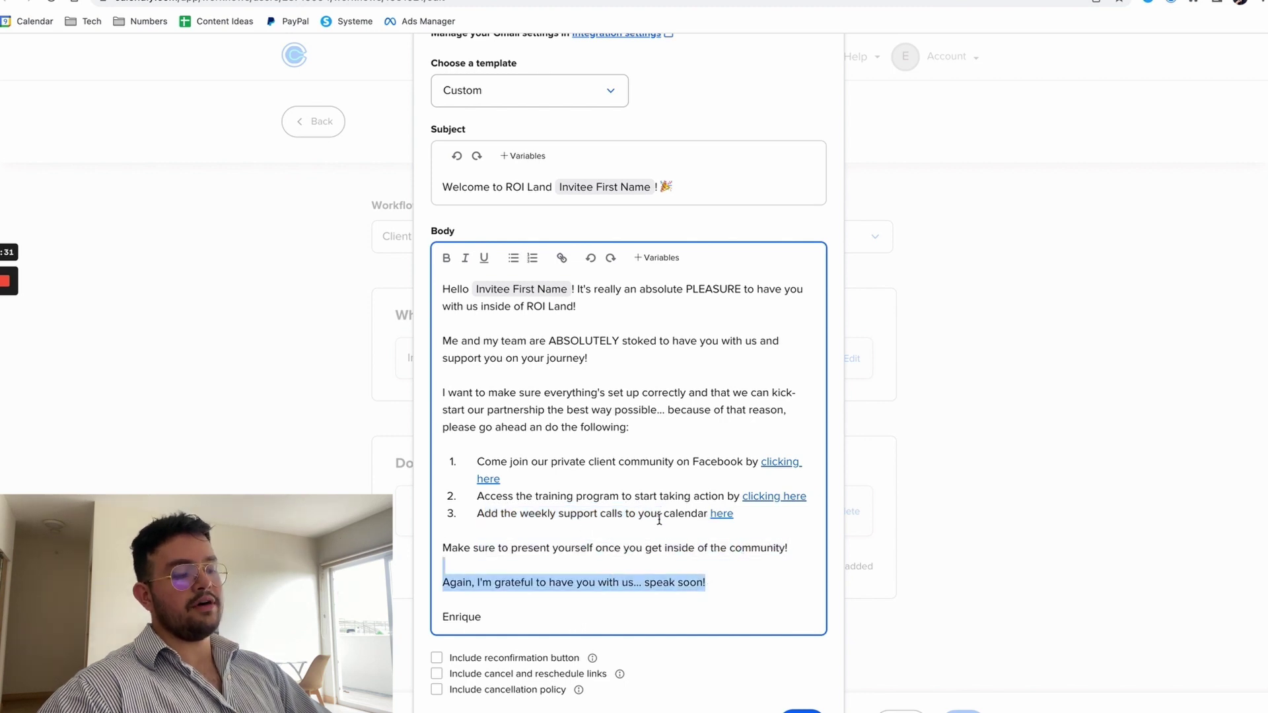
pyautogui.click(631, 565)
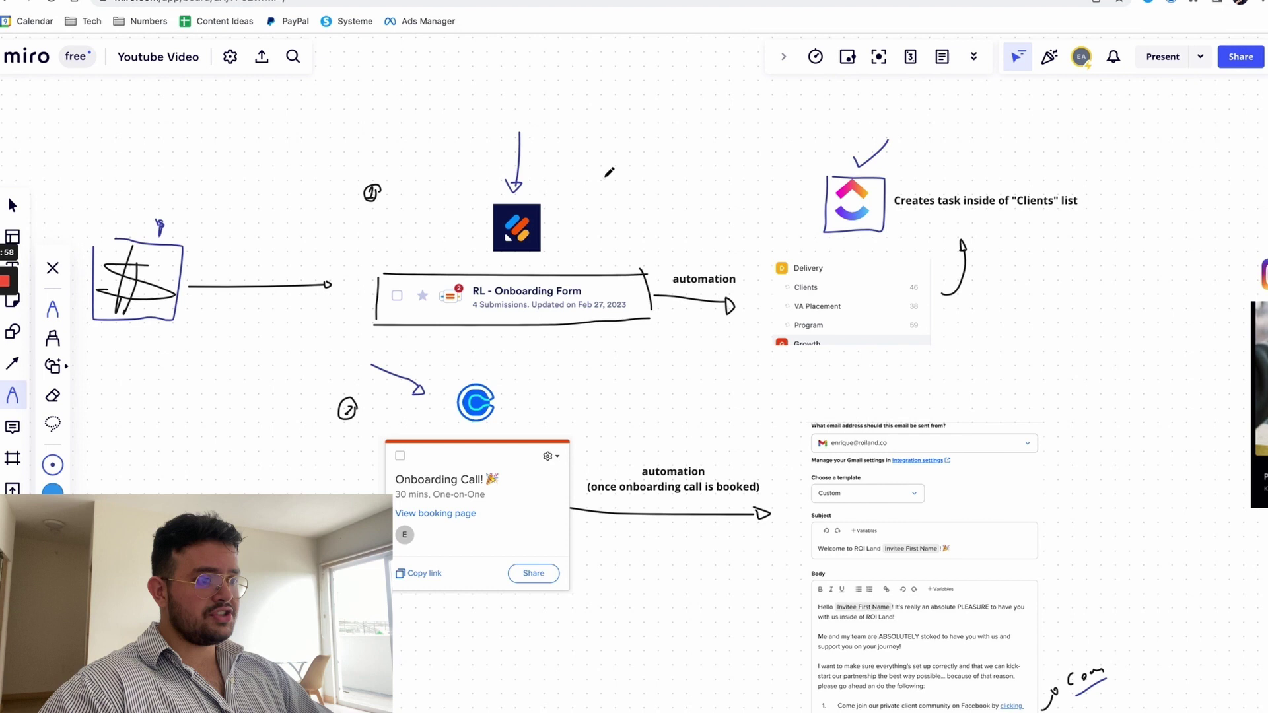
# - Pan the board left so the Instagram post beside the ClickUp step is visible
pyautogui.moveTo(621, 159); pyautogui.dragTo(584, 165)
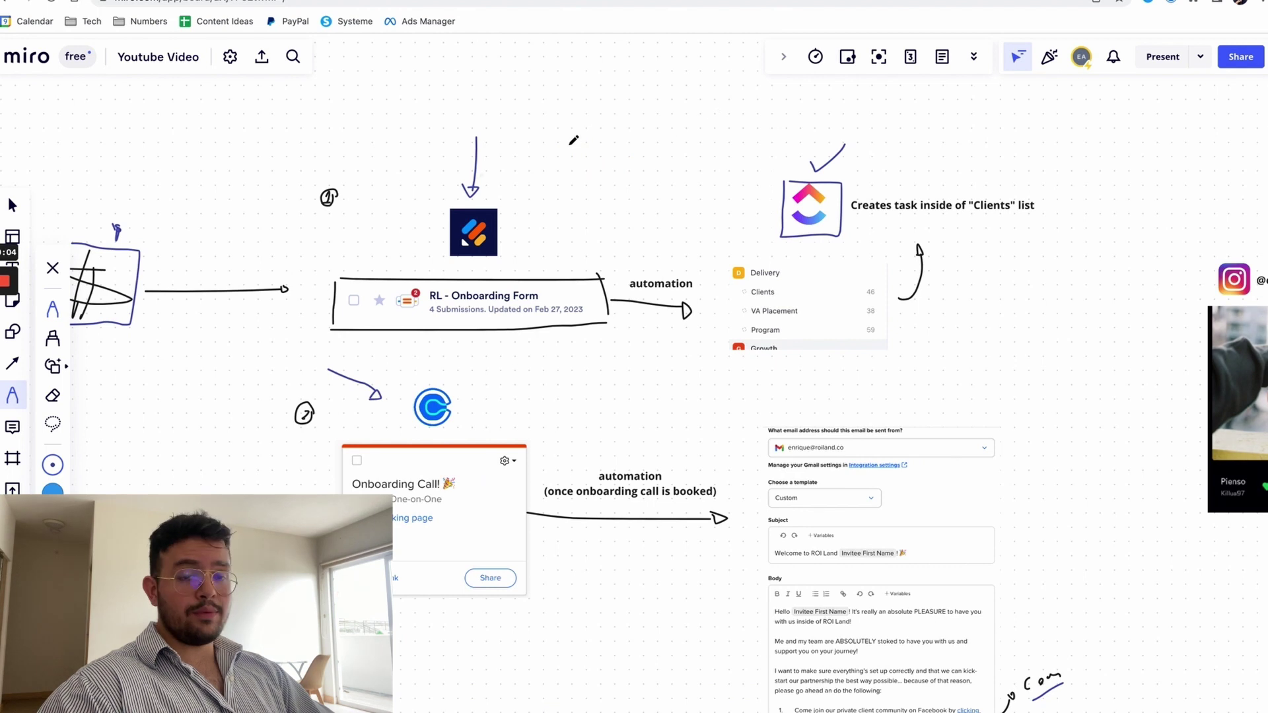
pyautogui.moveTo(776, 153); pyautogui.dragTo(445, 138)
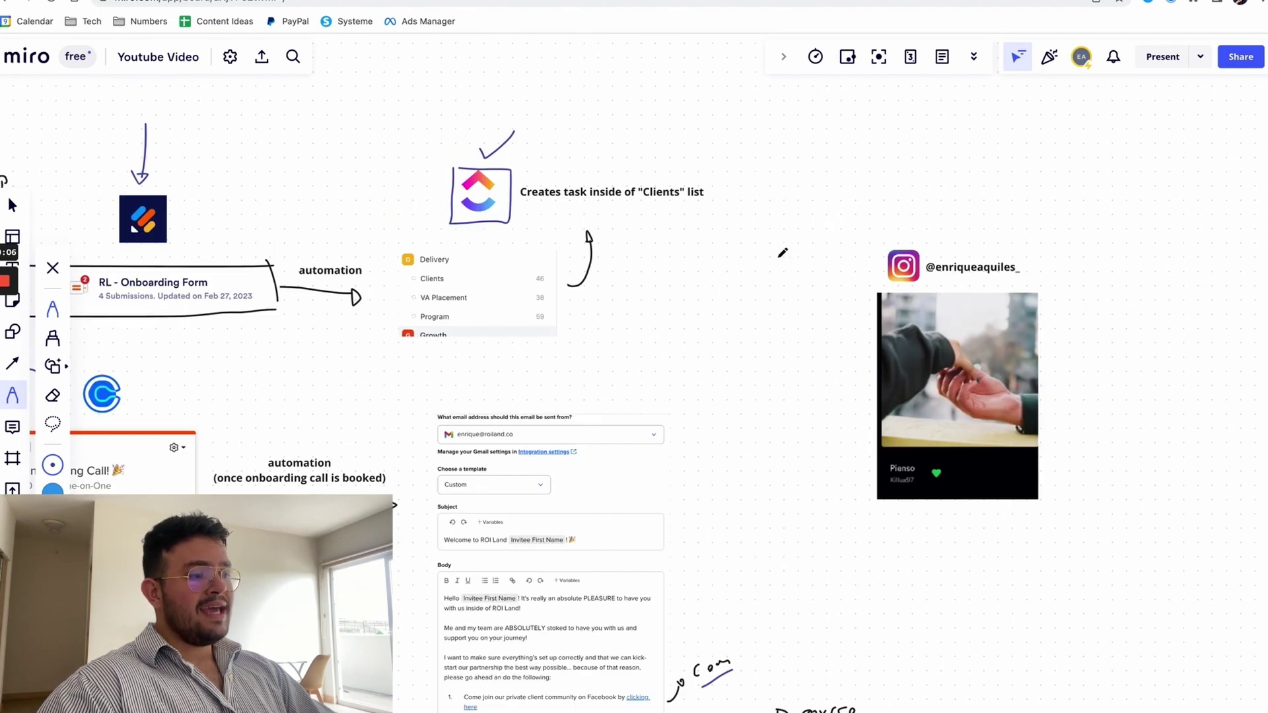
pyautogui.moveTo(822, 251); pyautogui.dragTo(731, 250)
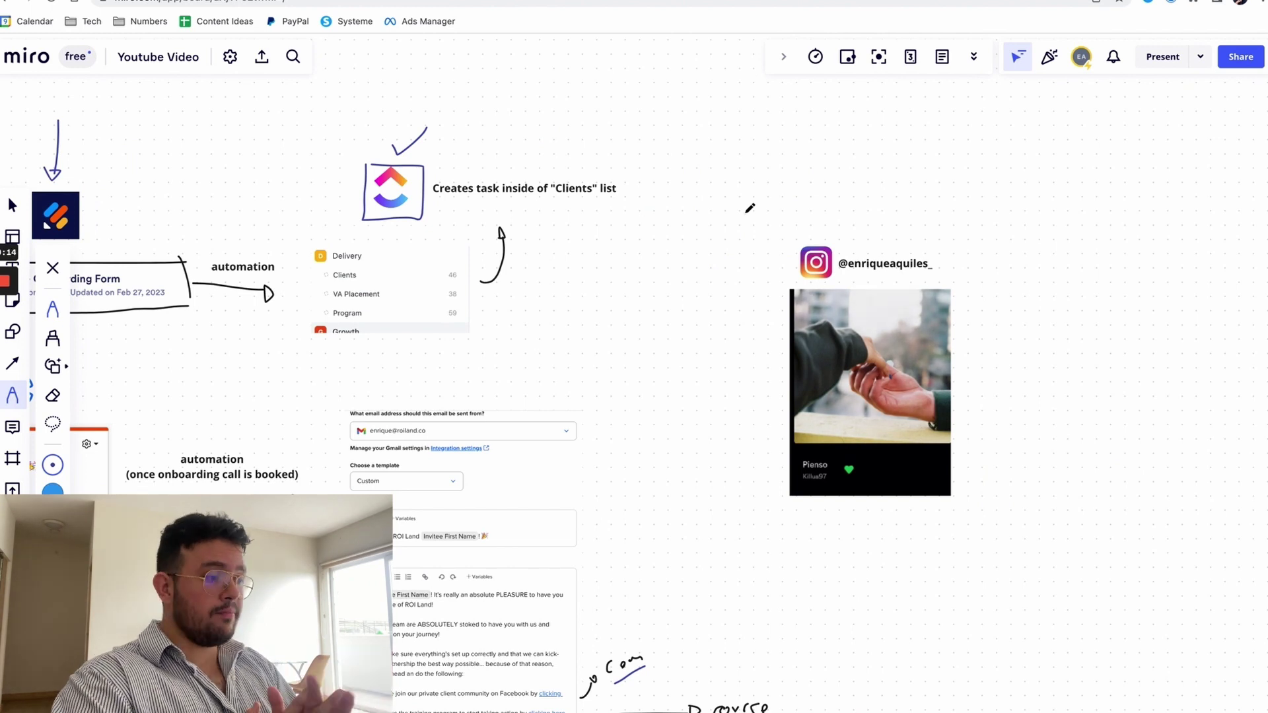
pyautogui.hscroll(3, 747, 207)
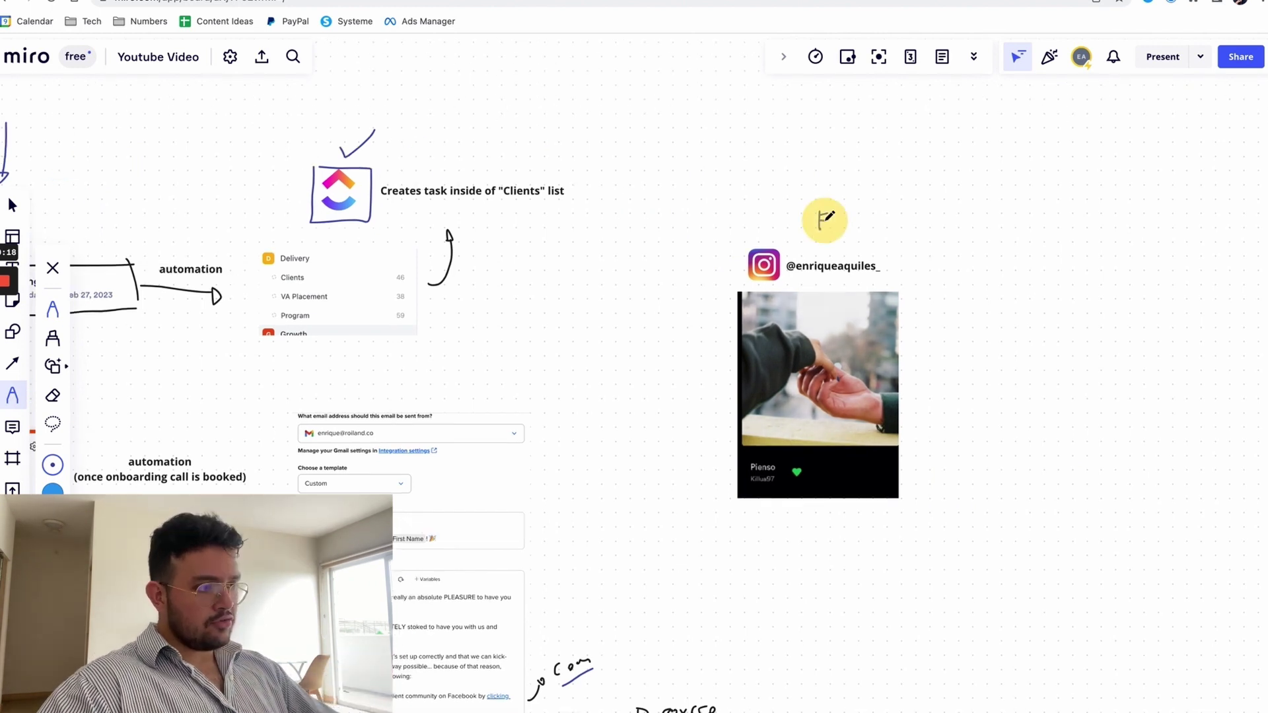
# - Handwrite 'F – onboarding' above the Instagram post, then zoom in
pyautogui.moveTo(822, 213); pyautogui.dragTo(804, 218)
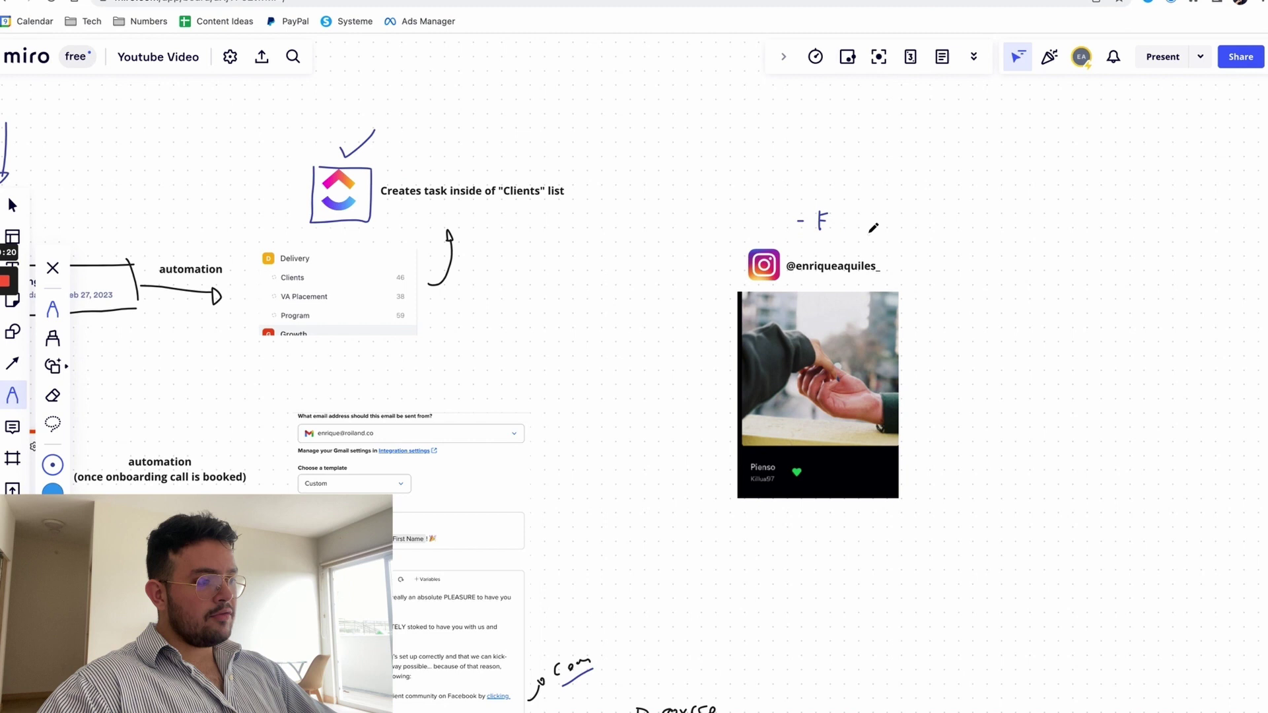
pyautogui.moveTo(863, 221)
pyautogui.mouseDown()
pyautogui.moveTo(954, 228)
pyautogui.moveTo(977, 207)
pyautogui.moveTo(979, 227)
pyautogui.moveTo(998, 227)
pyautogui.moveTo(994, 247)
pyautogui.mouseUp()
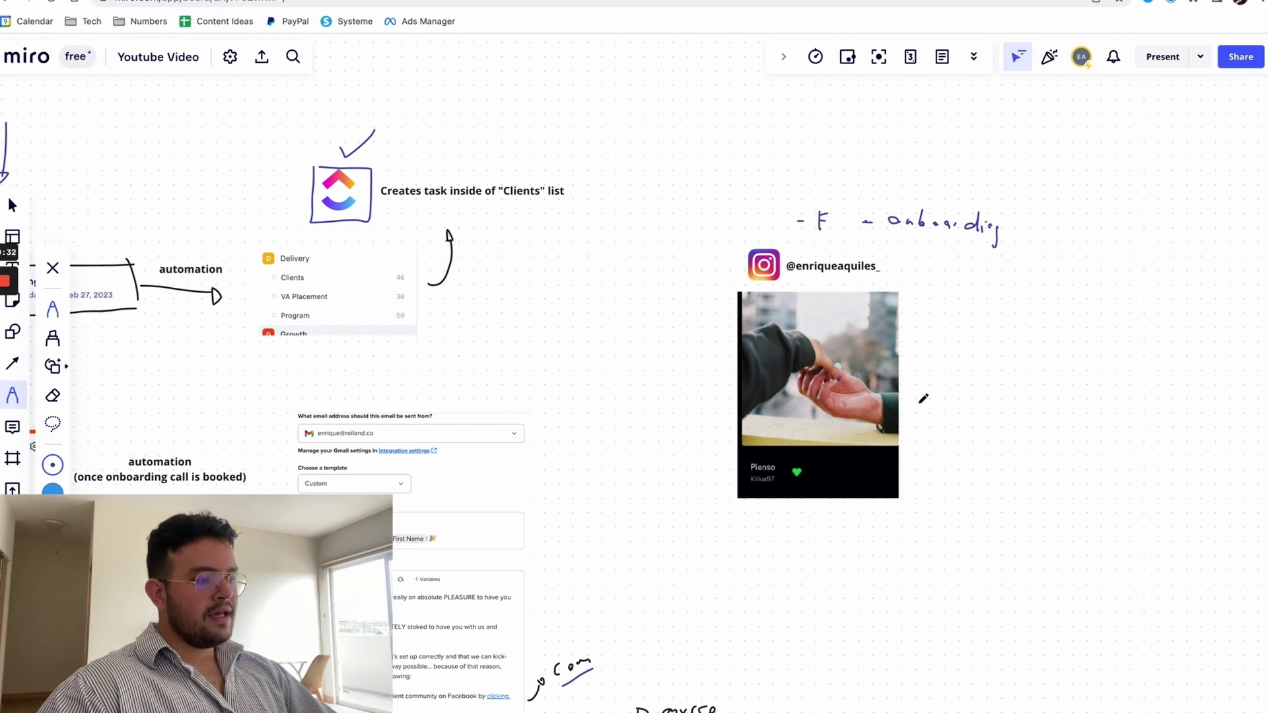
pyautogui.scroll(3, 884, 389)
pyautogui.scroll(5, 839, 359)
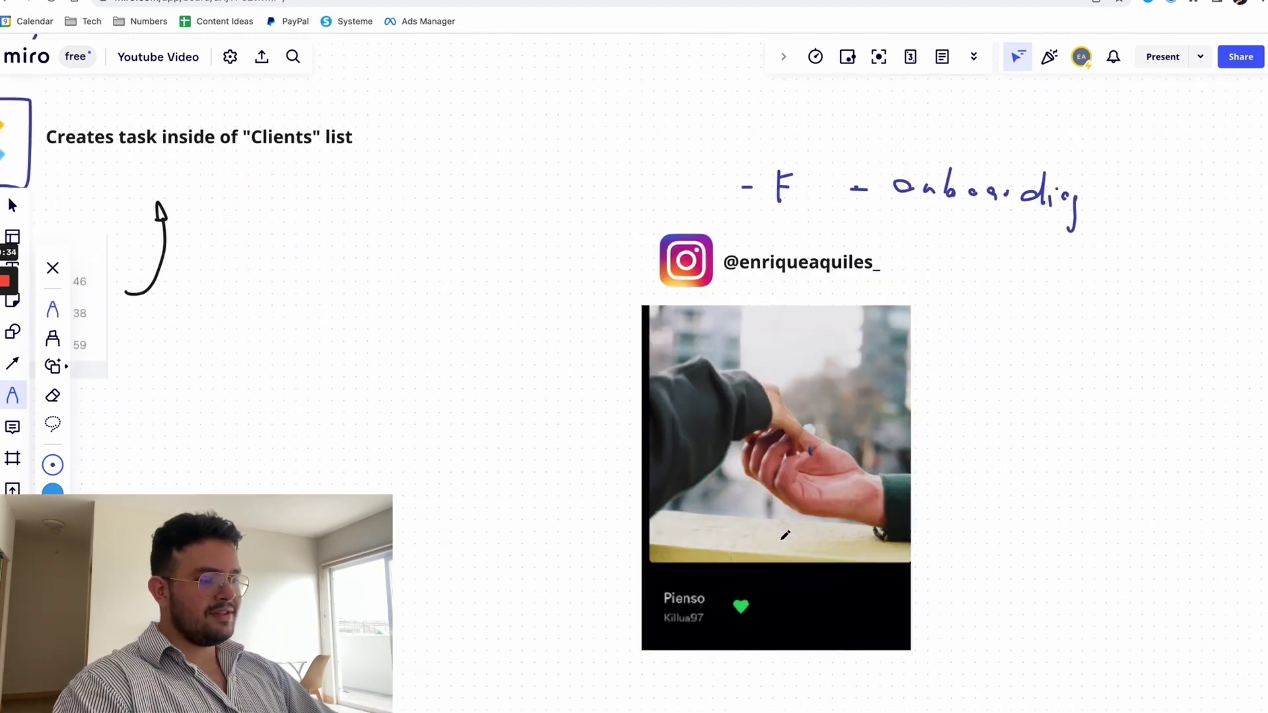
# - Draw a small arrow pointing at the Pienso caption of the Instagram post
pyautogui.moveTo(757, 387); pyautogui.dragTo(680, 499)
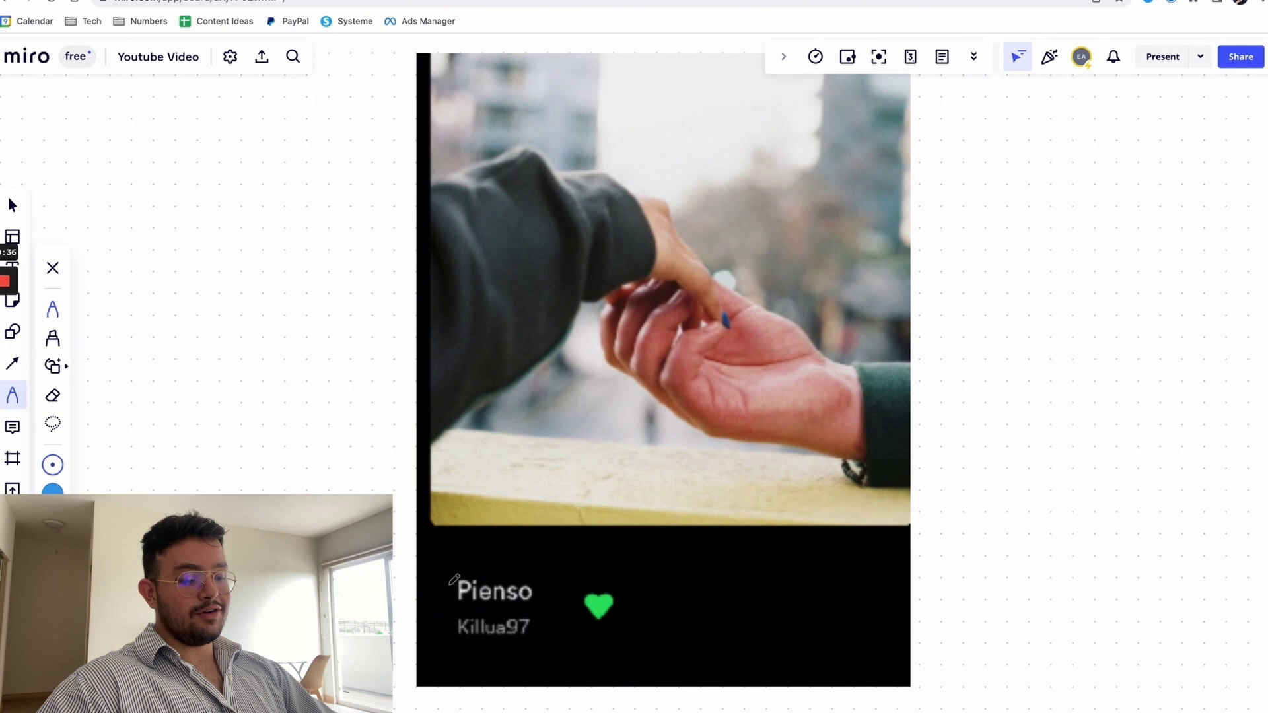
pyautogui.moveTo(407, 591); pyautogui.dragTo(446, 587)
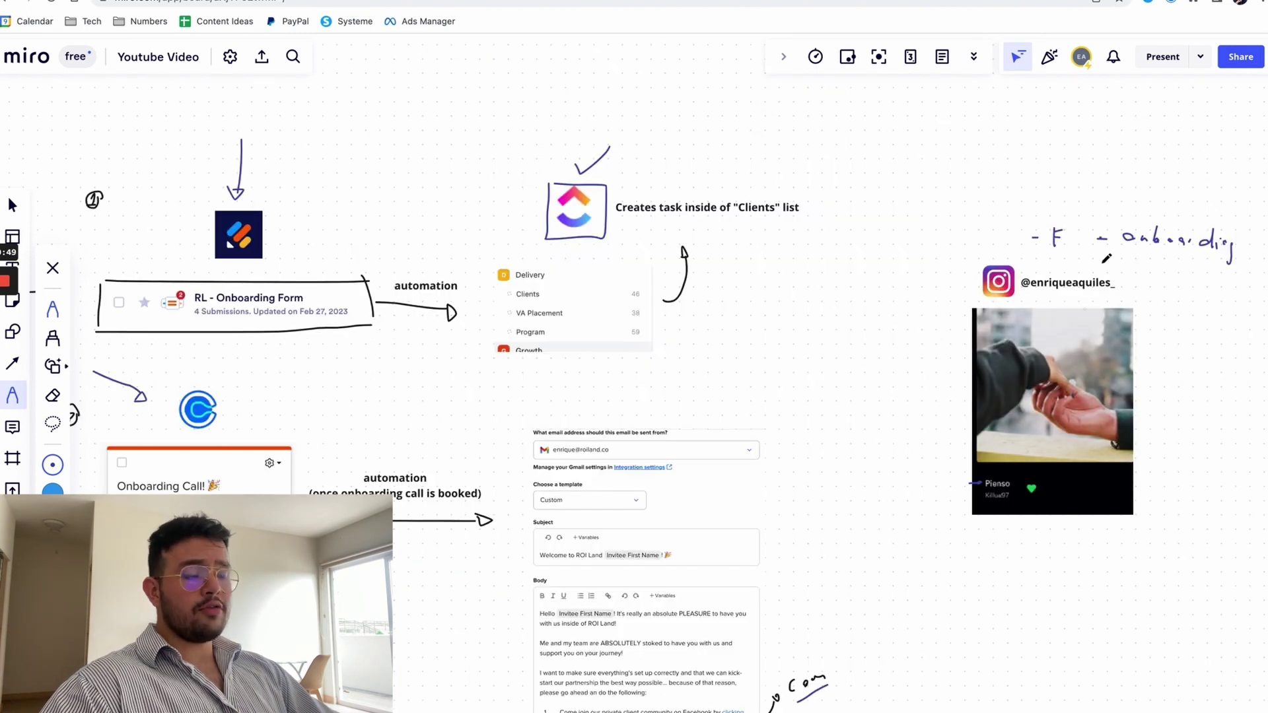
pyautogui.hscroll(-5, 847, 226)
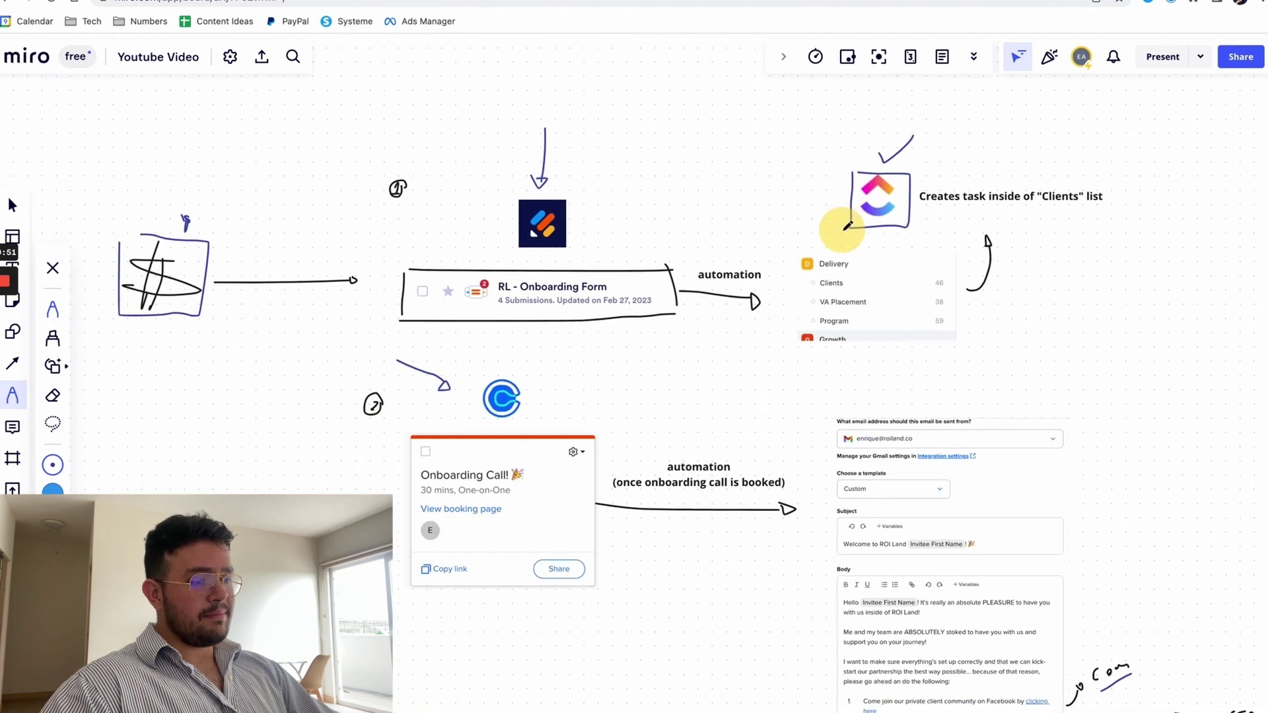